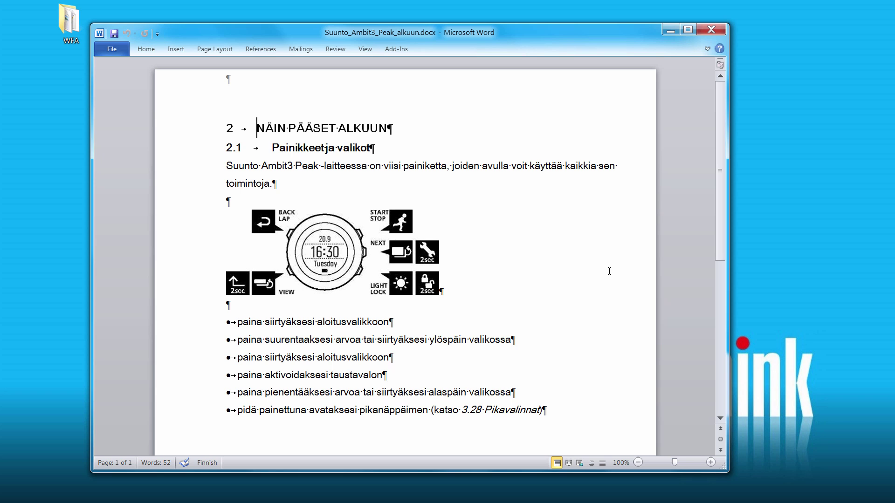
Open suunto_fi-en.xlsx and save it in Unicode Text (*.txt) format as suunto_fi-en.txt
{"action": "left_click", "coordinate": [671, 30]}
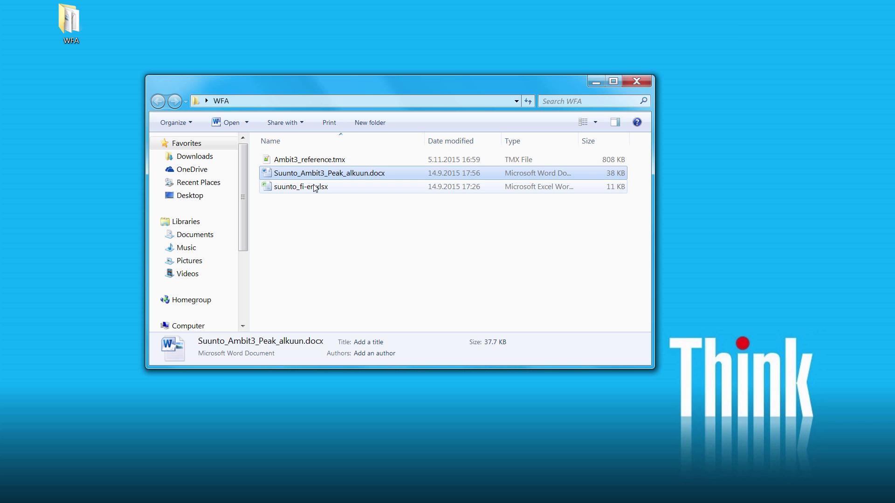
{"action": "left_click", "coordinate": [313, 187]}
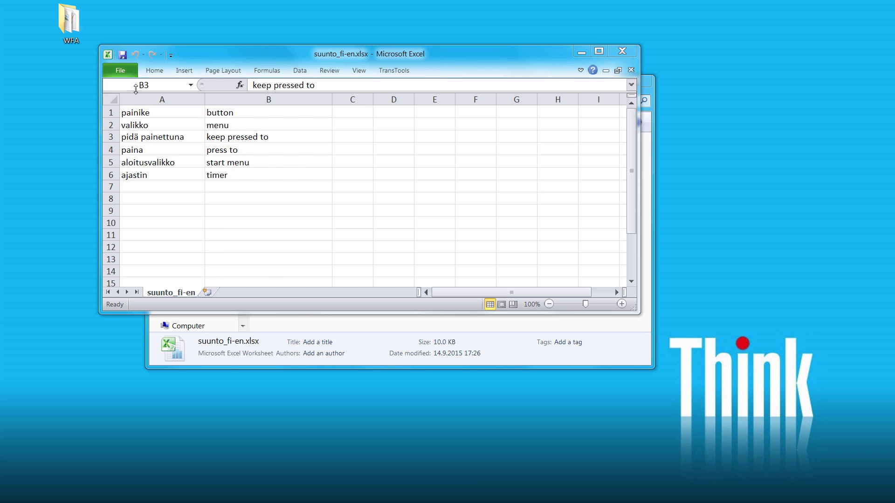
{"action": "left_click", "coordinate": [122, 72]}
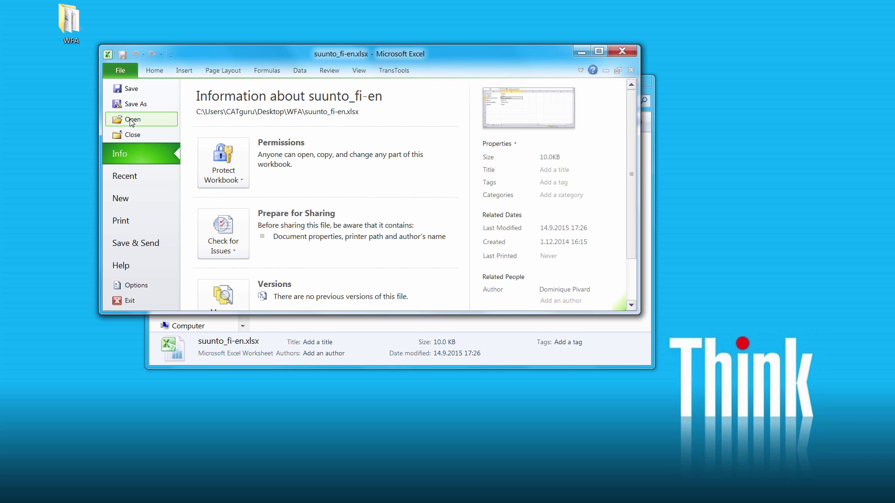
{"action": "left_click", "coordinate": [131, 104]}
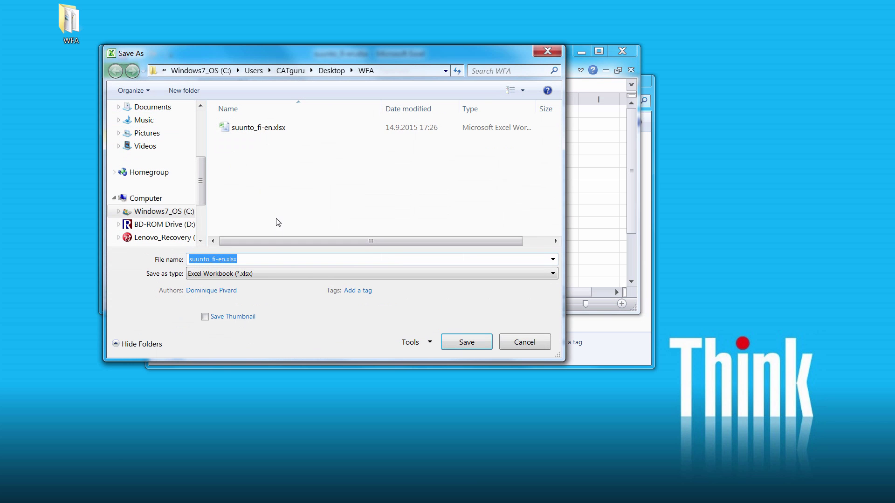
{"action": "left_click", "coordinate": [306, 274]}
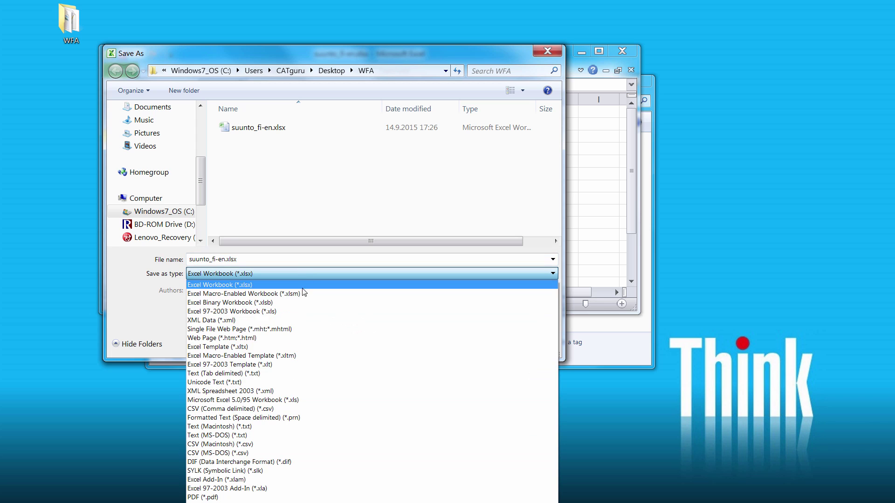
{"action": "left_click", "coordinate": [230, 383]}
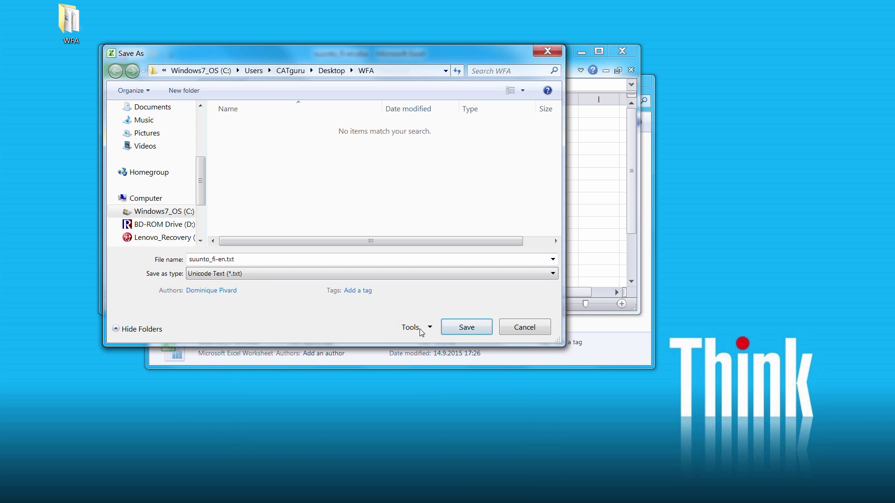
{"action": "left_click", "coordinate": [467, 327]}
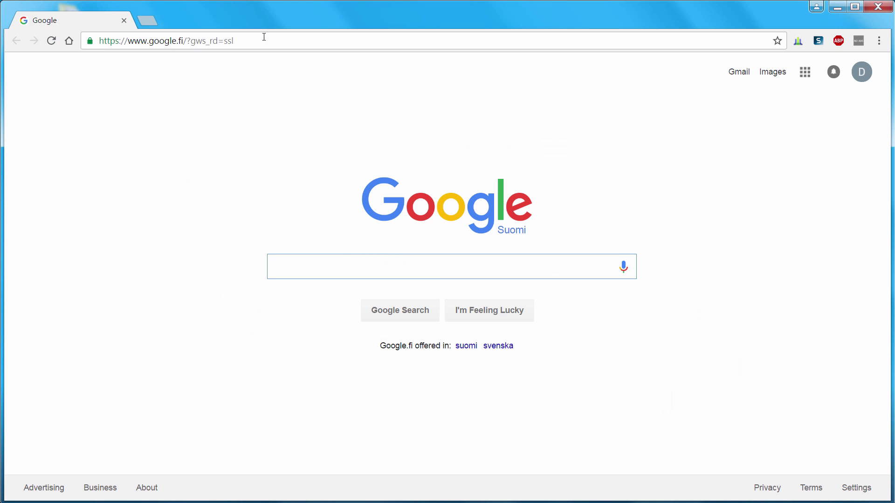
Go to freetm.com and log in to Wordfast Anywhere with the saved credentials
{"action": "left_click", "coordinate": [262, 35]}
{"action": "type", "text": "freetm.com"}
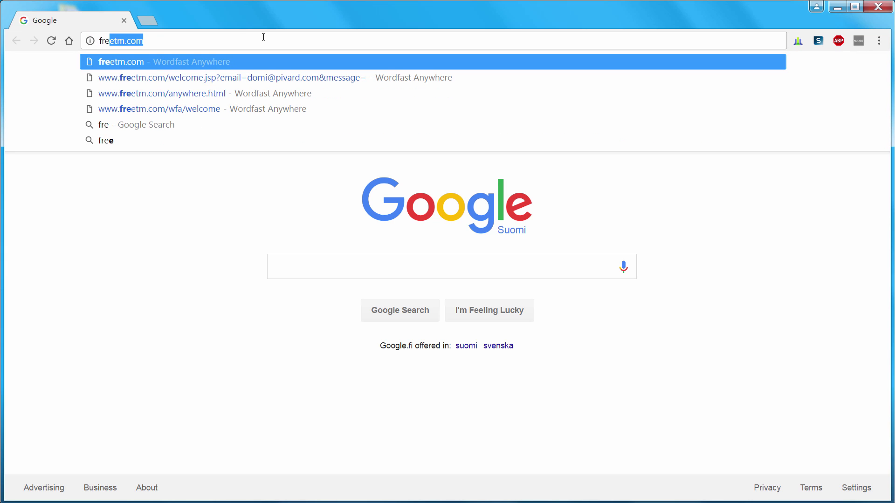
{"action": "key", "text": "Return"}
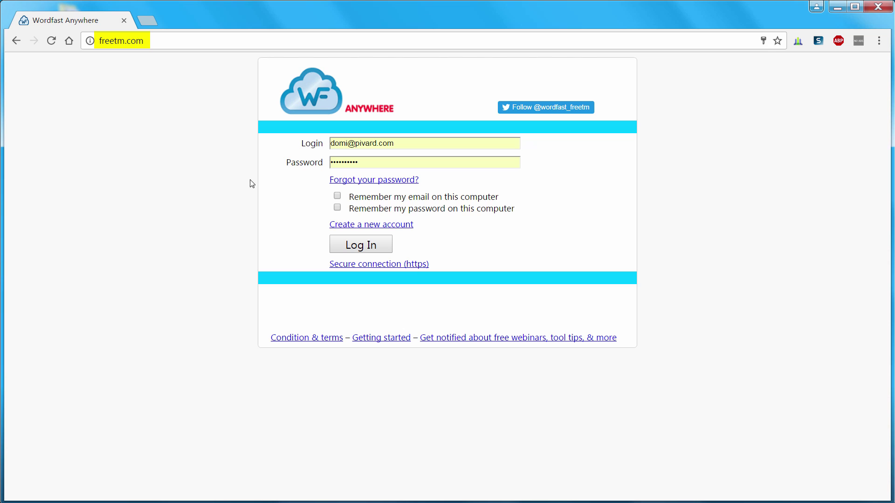
{"action": "left_click", "coordinate": [364, 246]}
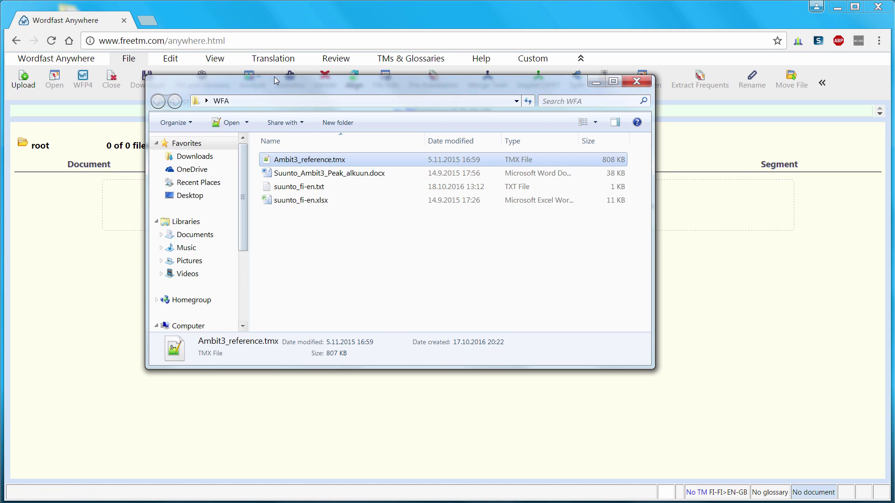
Upload Suunto_Ambit3_Peak_alkuun.docx from Explorer and open it for translation
{"action": "left_click_drag", "start_coordinate": [286, 83], "coordinate": [620, 102]}
{"action": "left_click", "coordinate": [624, 195]}
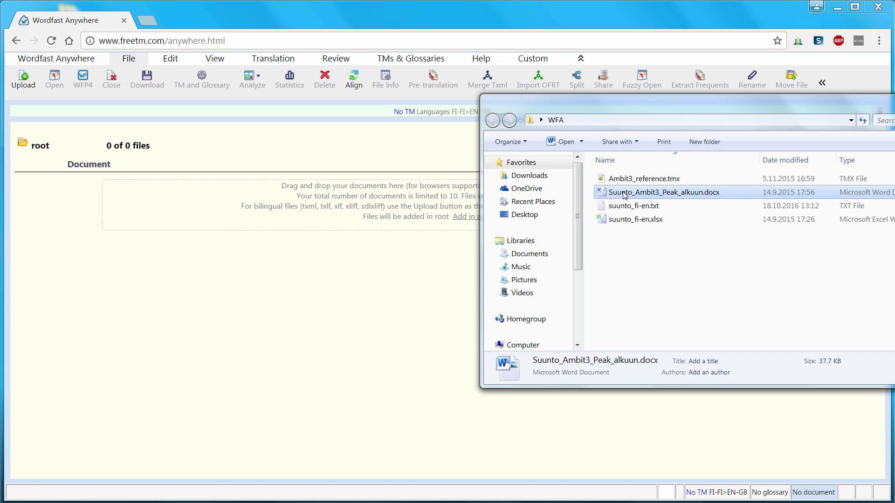
{"action": "left_click_drag", "start_coordinate": [616, 196], "coordinate": [344, 205]}
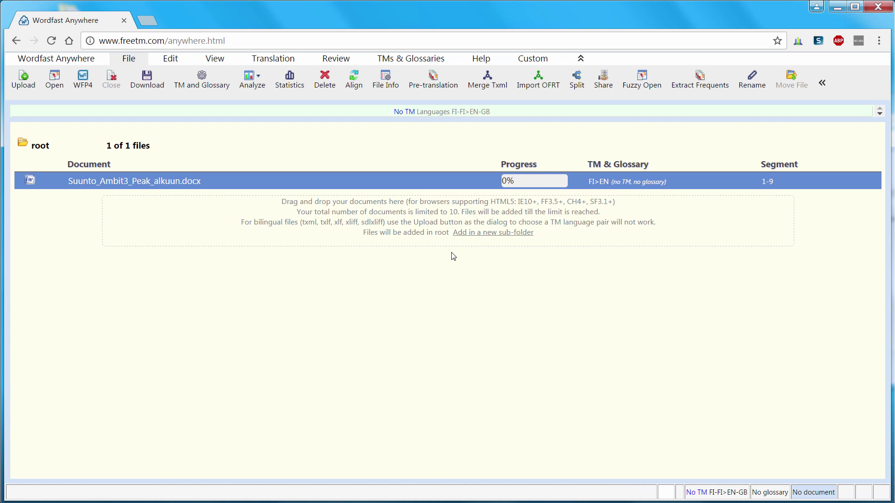
{"action": "double_click", "coordinate": [136, 180]}
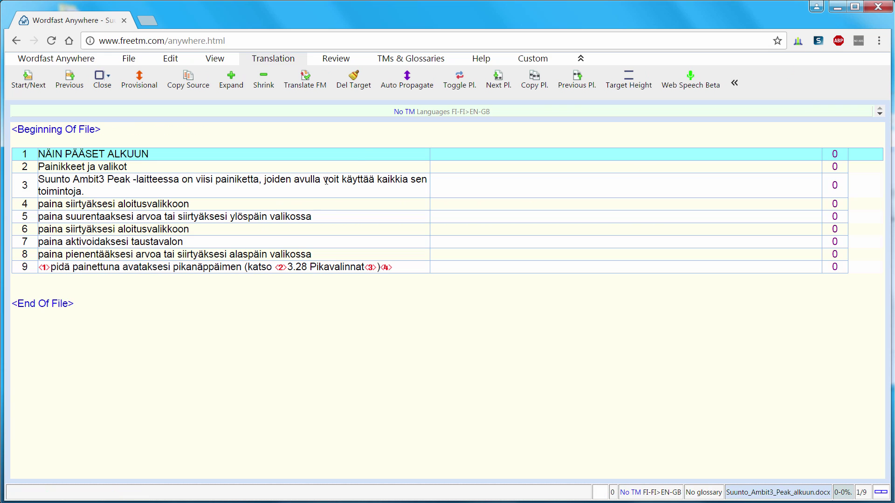
Create an empty FI-FI to EN-GB translation memory named Suunto
{"action": "left_click", "coordinate": [396, 60]}
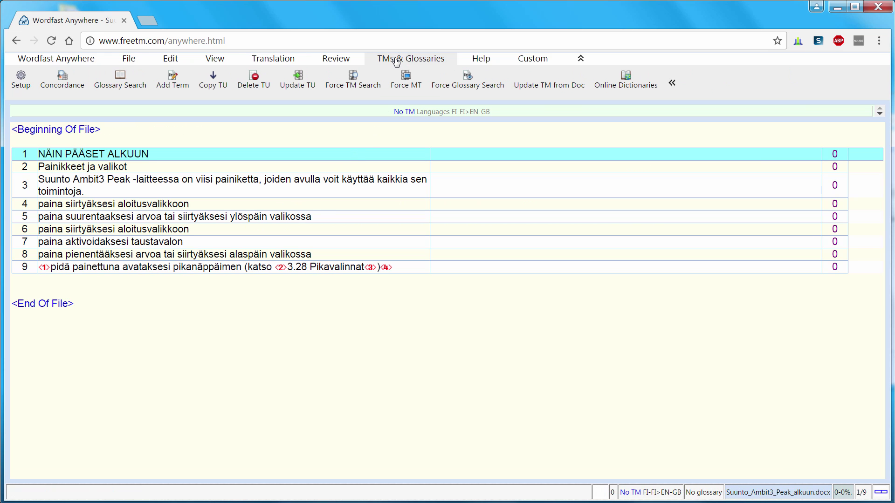
{"action": "left_click", "coordinate": [21, 83]}
{"action": "left_click", "coordinate": [239, 192]}
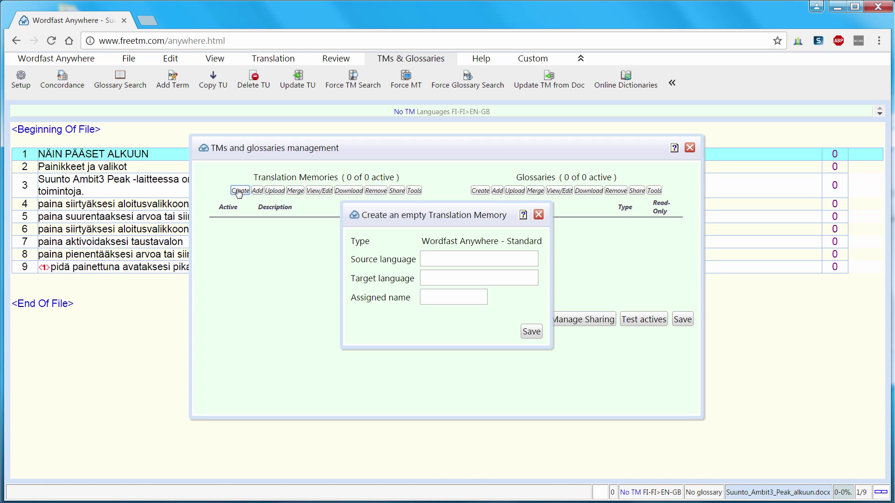
{"action": "left_click", "coordinate": [442, 260]}
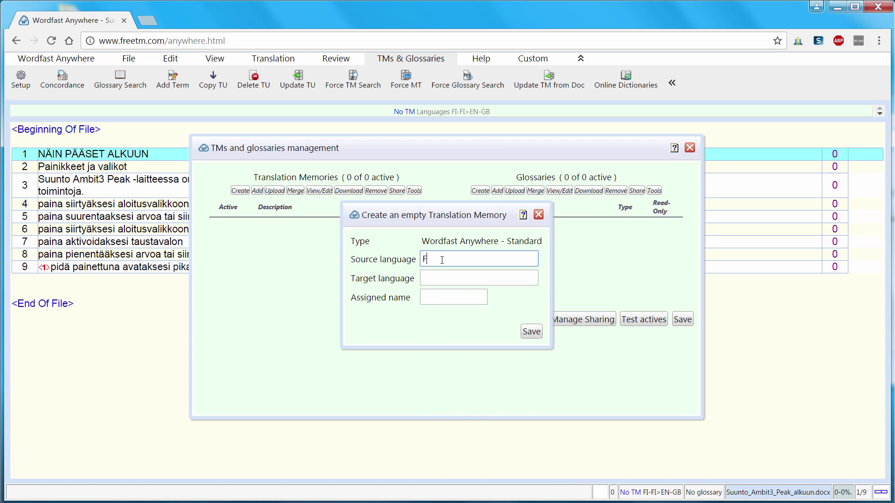
{"action": "type", "text": "F"}
{"action": "left_click", "coordinate": [436, 317]}
{"action": "left_click", "coordinate": [434, 281]}
{"action": "type", "text": "En"}
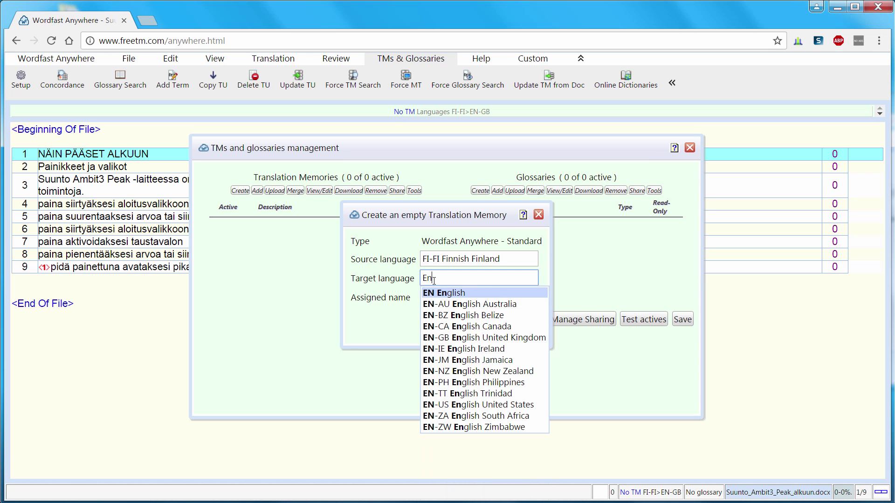
{"action": "left_click", "coordinate": [488, 340]}
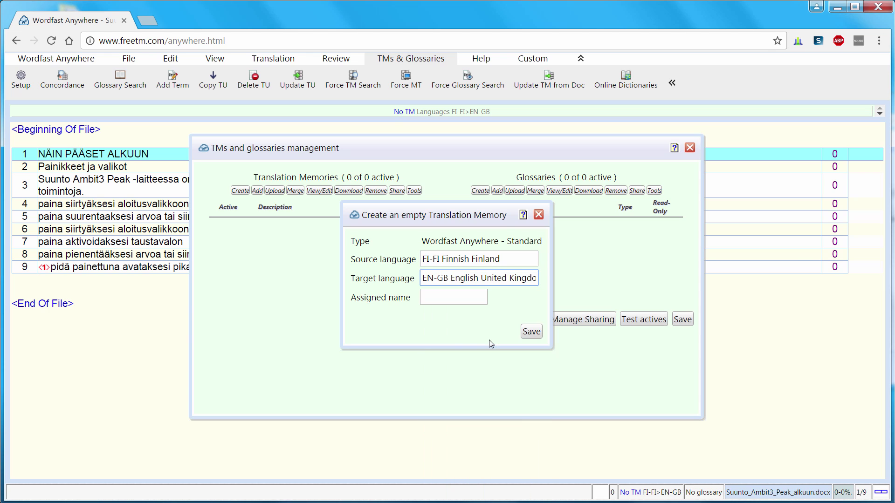
{"action": "left_click", "coordinate": [435, 299]}
{"action": "type", "text": "Suunto"}
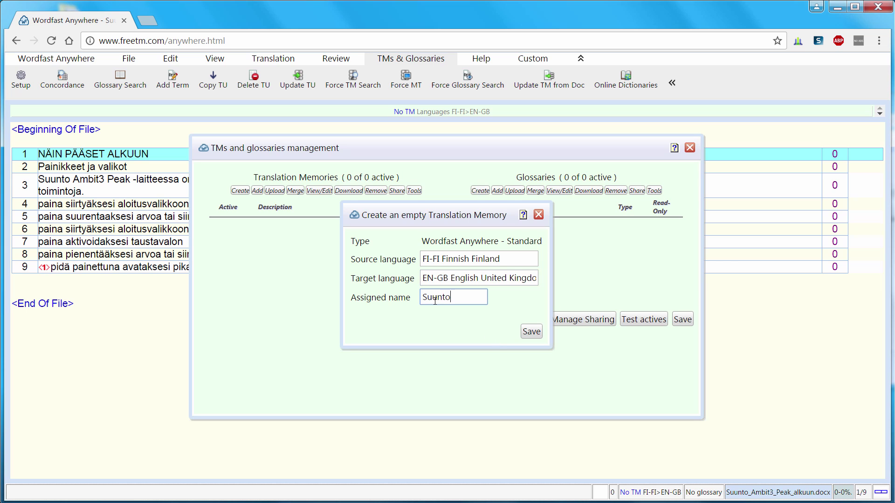
{"action": "left_click", "coordinate": [531, 331]}
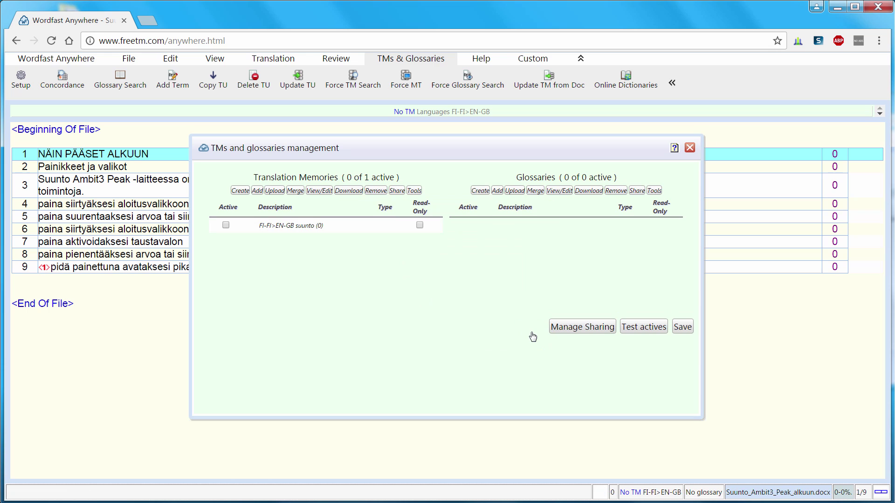
Upload Ambit3_reference.tmx as a translation memory named Reference
{"action": "left_click", "coordinate": [276, 192]}
{"action": "left_click", "coordinate": [427, 310]}
{"action": "type", "text": "Reference"}
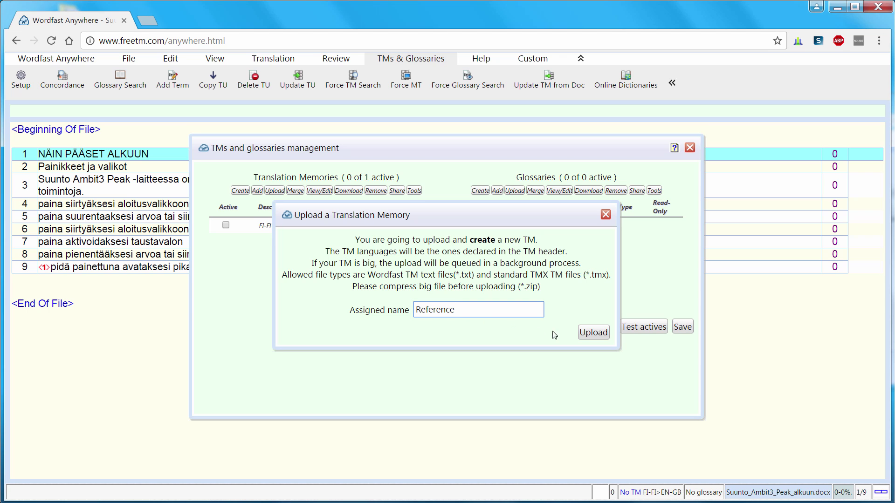
{"action": "left_click", "coordinate": [581, 333]}
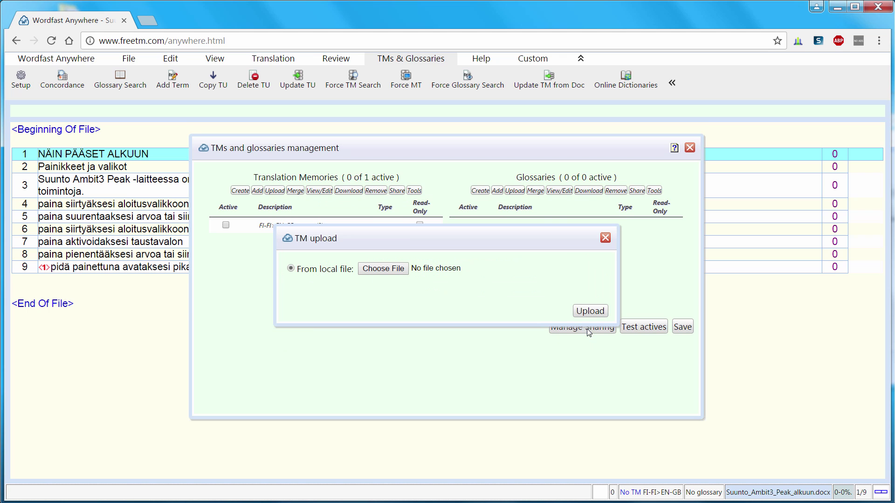
{"action": "left_click", "coordinate": [393, 271]}
{"action": "left_click", "coordinate": [174, 84]}
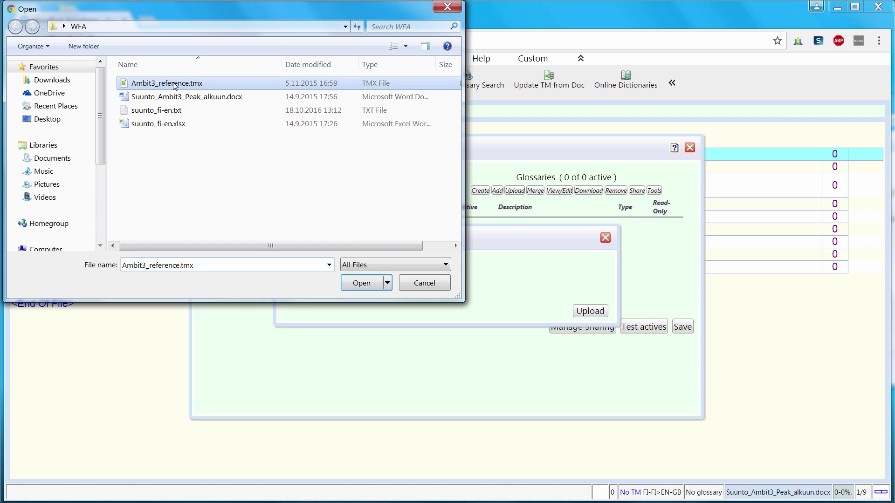
{"action": "left_click", "coordinate": [362, 283]}
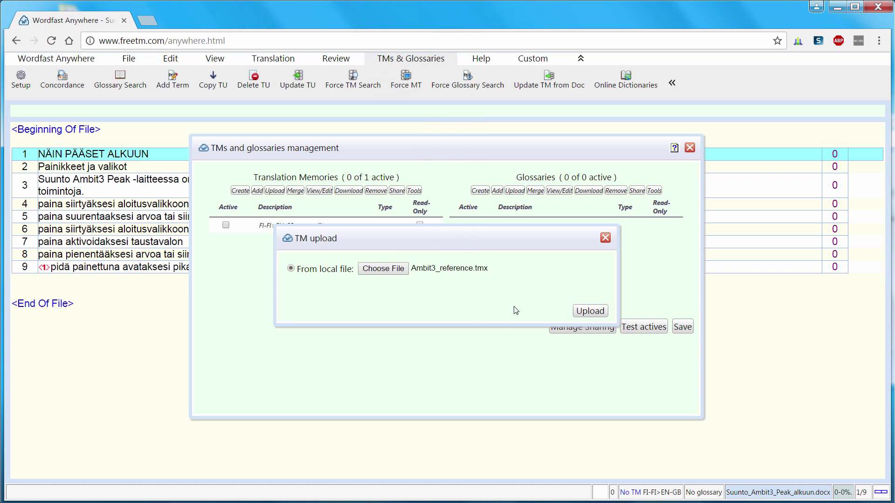
{"action": "left_click", "coordinate": [582, 311]}
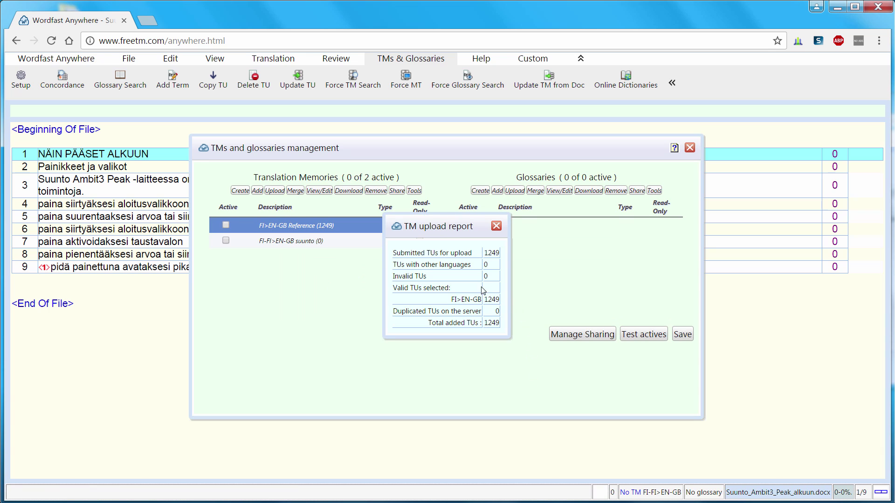
{"action": "left_click", "coordinate": [496, 226]}
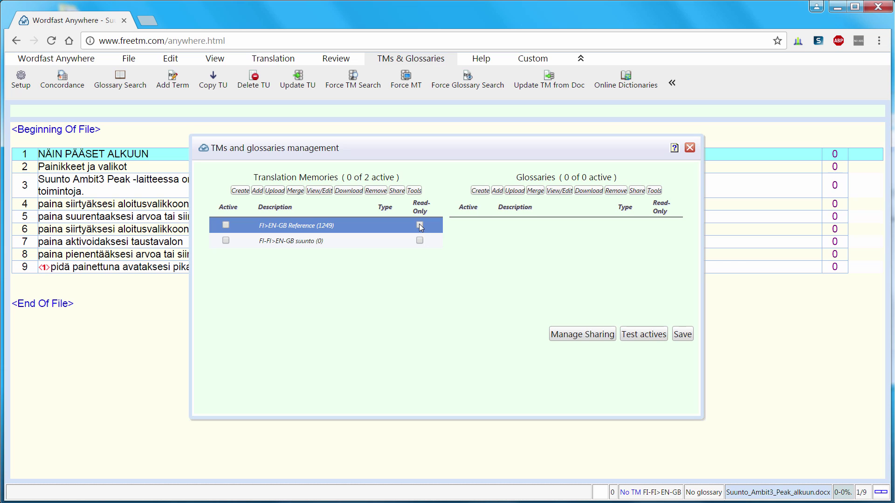
Make the Reference memory read-only and active, and select the suunto memory too
{"action": "left_click", "coordinate": [419, 226]}
{"action": "left_click", "coordinate": [225, 225]}
{"action": "left_click", "coordinate": [225, 241]}
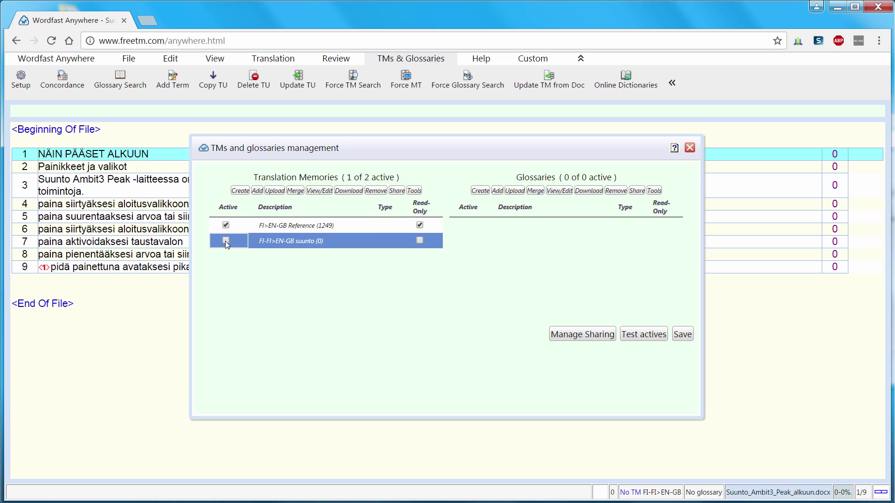
Start a glossary upload with source FI-FI, target EN-GB and the name Suunto
{"action": "left_click", "coordinate": [517, 192]}
{"action": "left_click", "coordinate": [431, 288]}
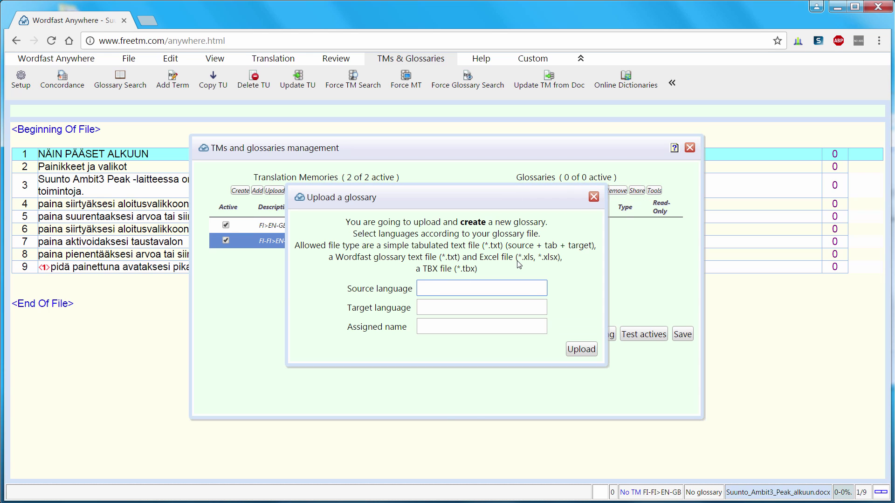
{"action": "type", "text": "FI"}
{"action": "left_click", "coordinate": [472, 315]}
{"action": "left_click", "coordinate": [446, 305]}
{"action": "type", "text": "EN"}
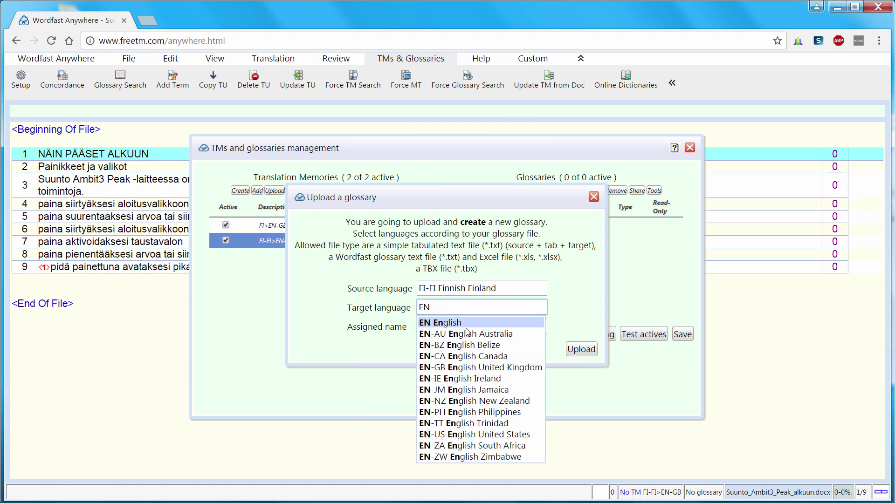
{"action": "left_click", "coordinate": [510, 367]}
{"action": "left_click", "coordinate": [455, 326]}
{"action": "type", "text": "Suunto"}
{"action": "key", "text": "Return"}
Upload suunto_fi-en.txt as the Suunto glossary, make it active, and save the settings
{"action": "left_click", "coordinate": [381, 268]}
{"action": "left_click", "coordinate": [164, 111]}
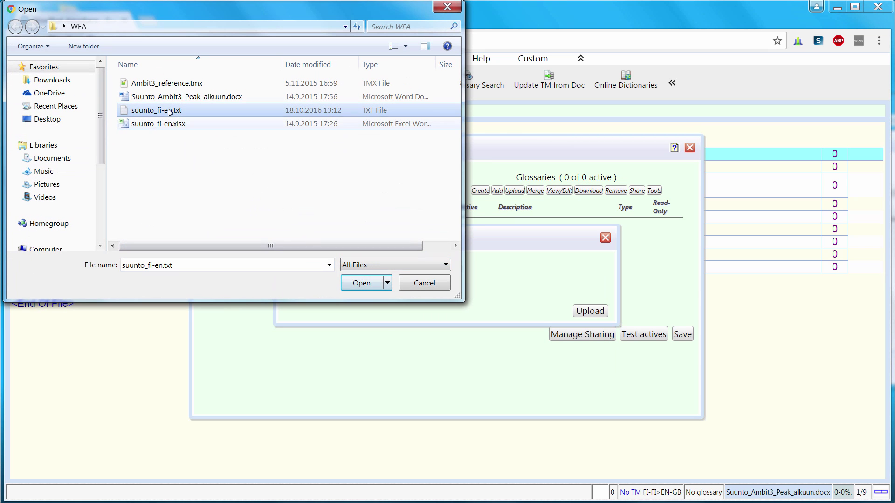
{"action": "left_click", "coordinate": [361, 283]}
{"action": "left_click", "coordinate": [590, 311]}
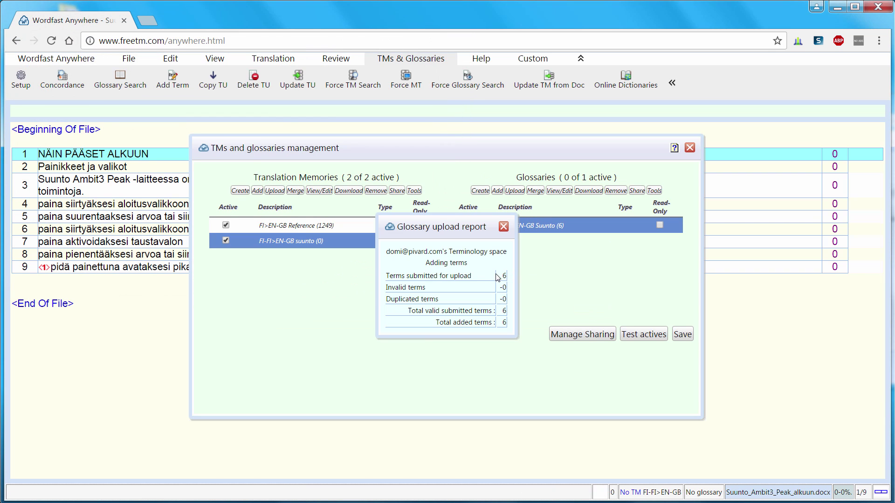
{"action": "left_click", "coordinate": [503, 227]}
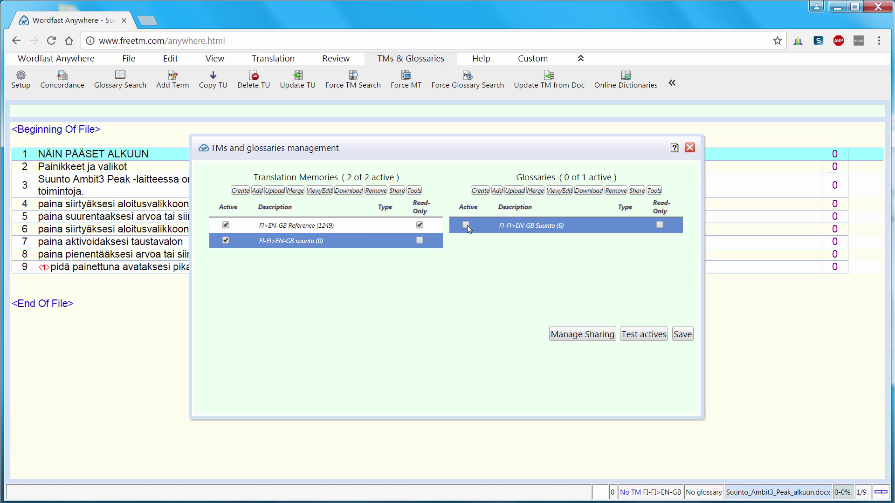
{"action": "left_click", "coordinate": [466, 225]}
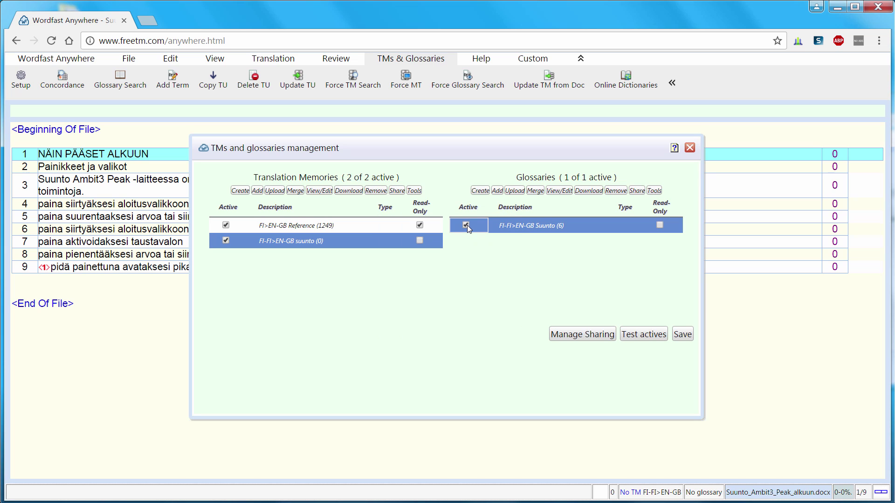
{"action": "left_click", "coordinate": [682, 336]}
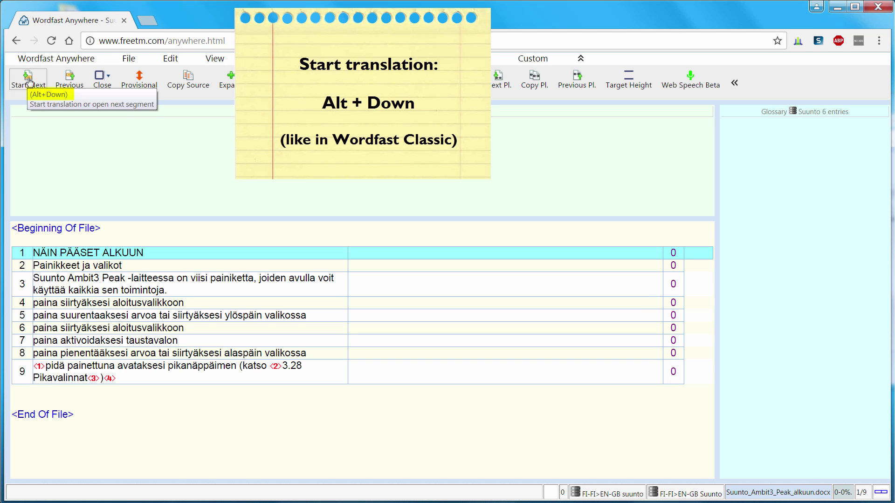
Translate segment 1 as 'GETTING STARTED' and move on to segment 2
{"action": "left_click", "coordinate": [29, 80]}
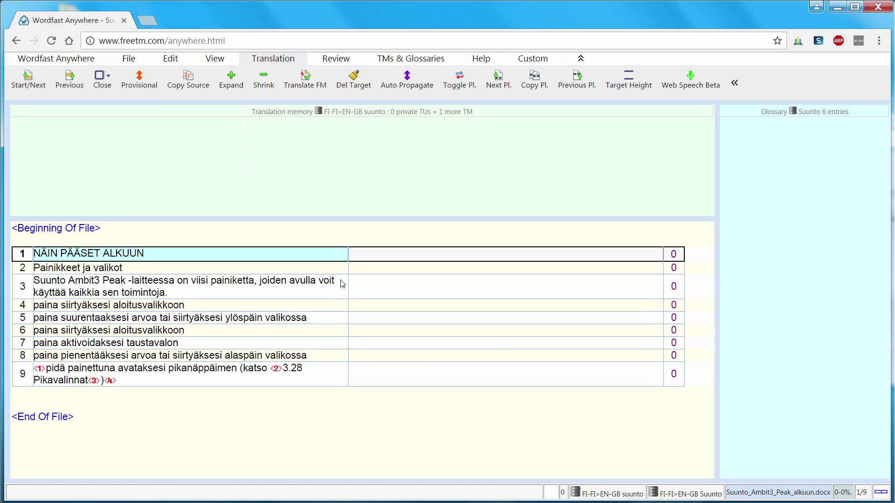
{"action": "type", "text": "GETTING STARTED"}
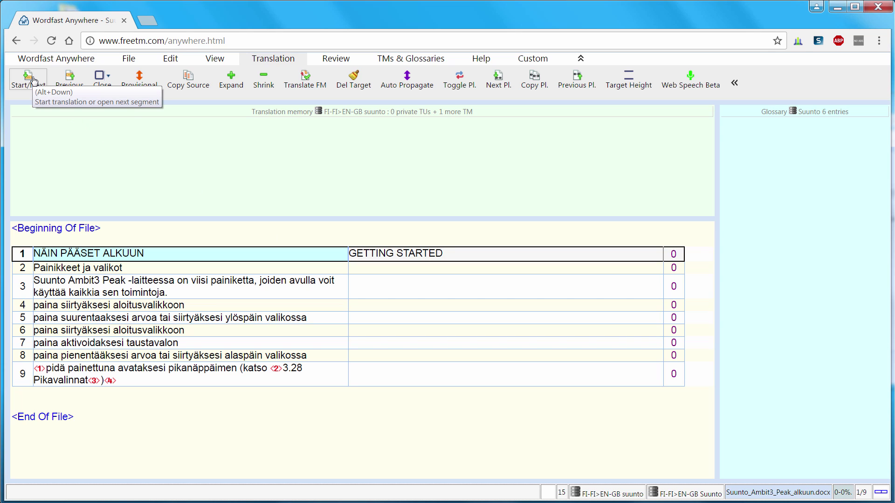
{"action": "left_click", "coordinate": [400, 268]}
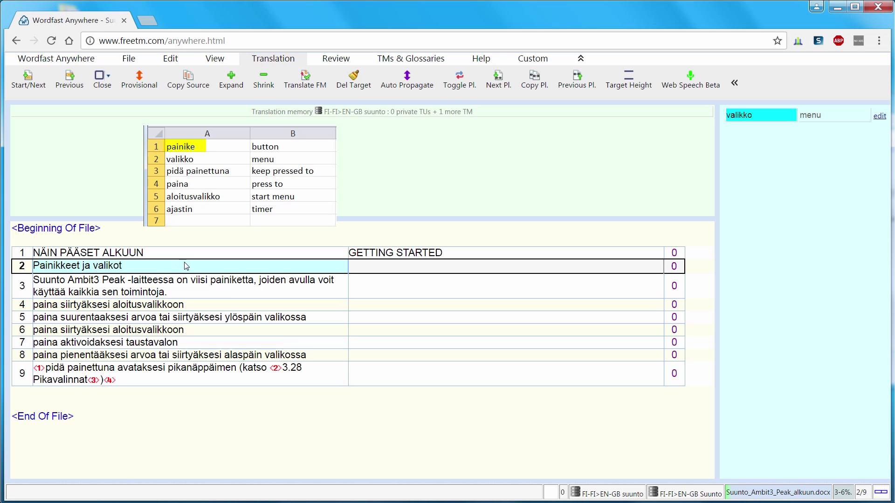
Translate segments 2–4: 'Buttons and menus', the five-buttons sentence, and 'press to access the start menu'
{"action": "type", "text": "Buttons and"}
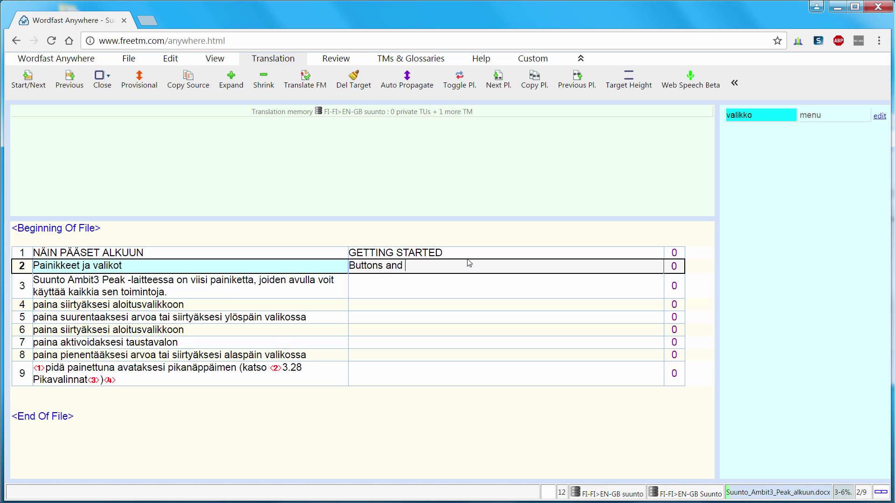
{"action": "type", "text": "menus"}
{"action": "key", "text": "alt+Down"}
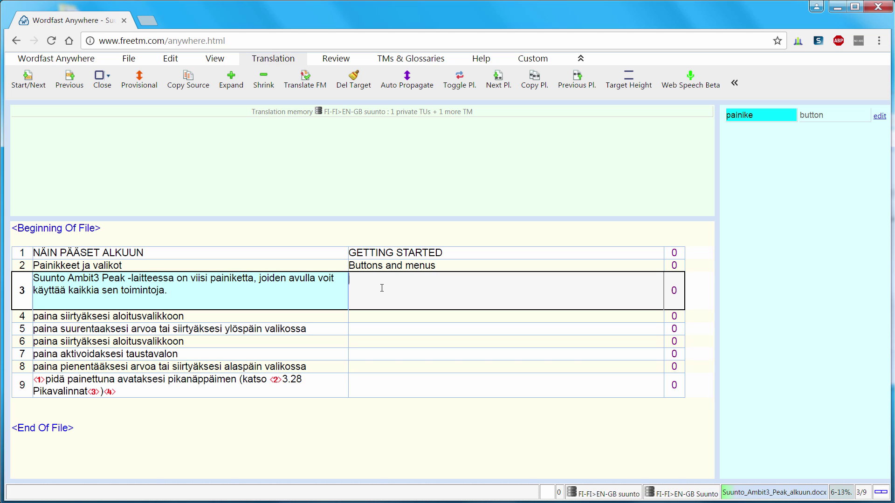
{"action": "type", "text": "Suunto Ambit3 Peak has five buttons which allow you to access all the features."}
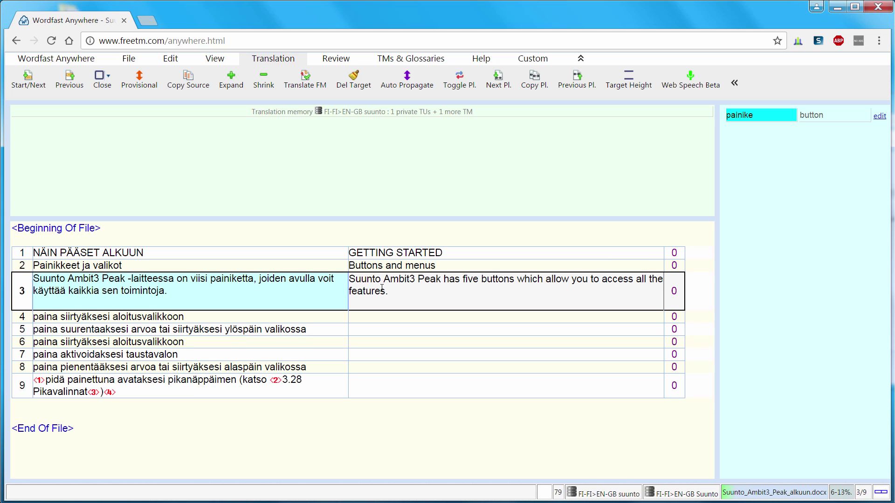
{"action": "key", "text": "alt+Down"}
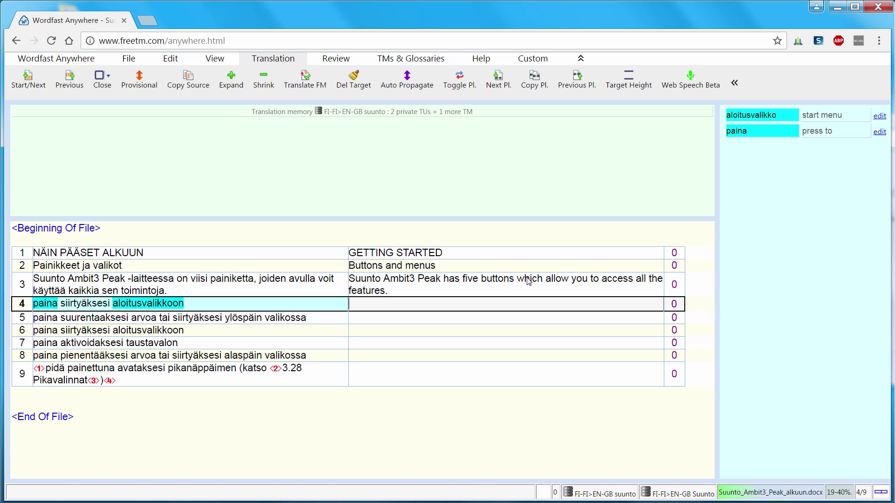
{"action": "type", "text": "p"}
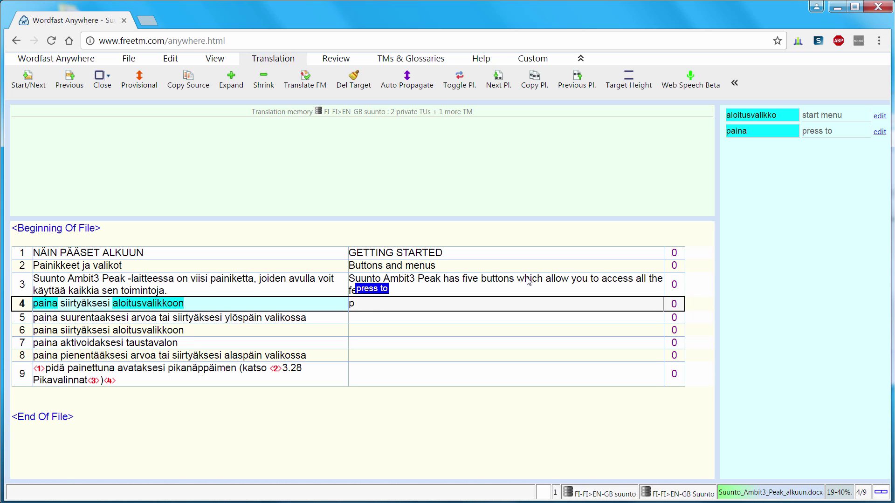
{"action": "key", "text": "Return"}
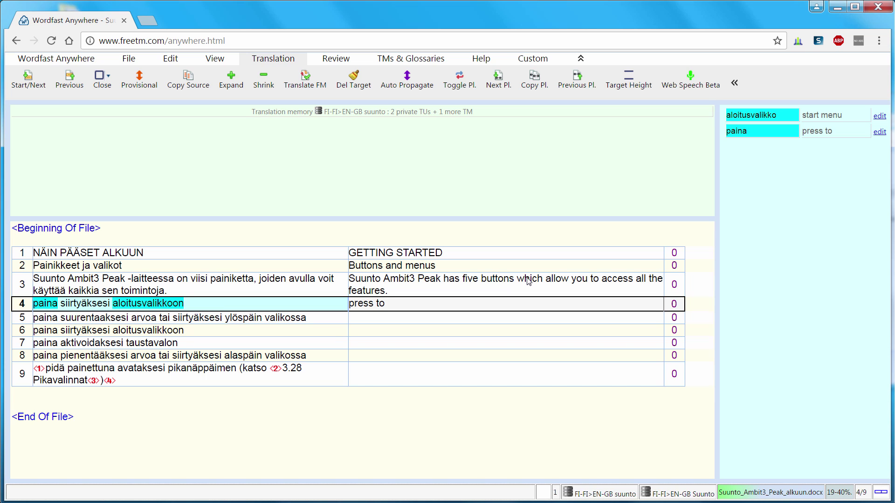
{"action": "type", "text": "access the"}
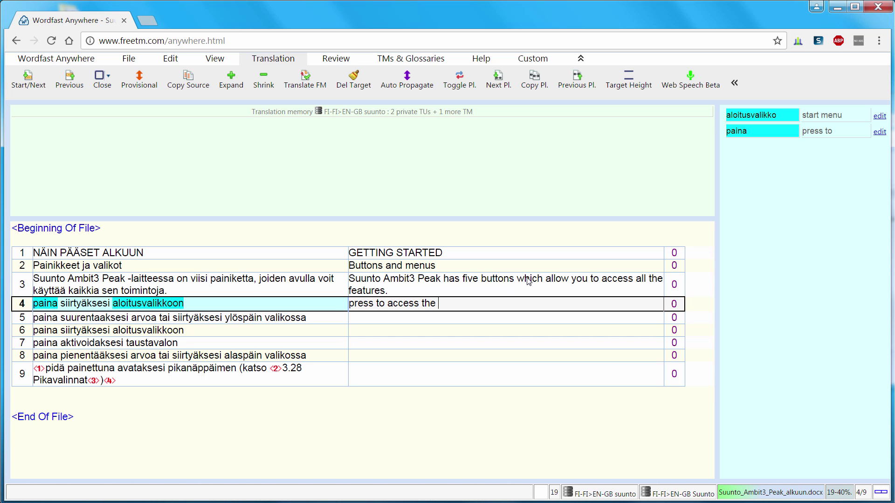
{"action": "type", "text": " s"}
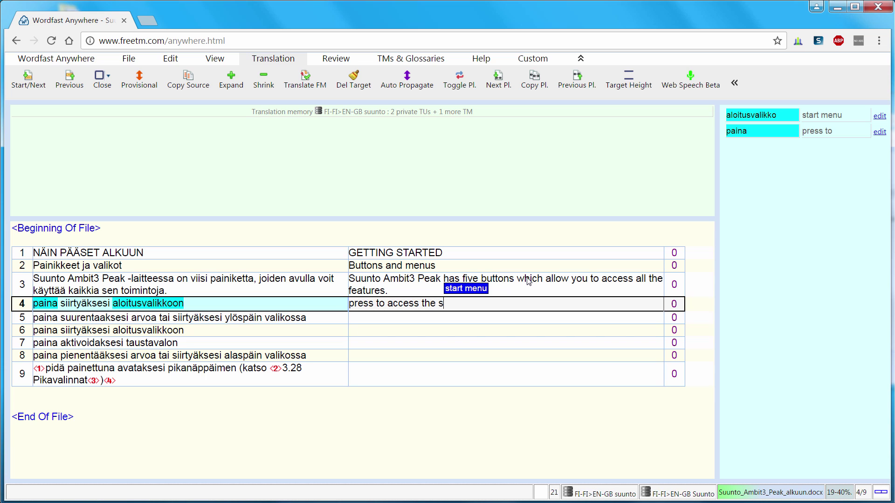
{"action": "key", "text": "Return"}
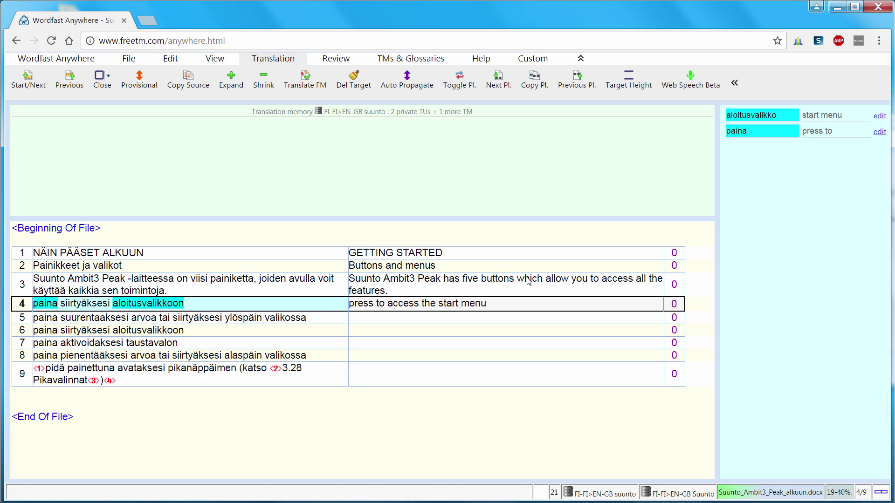
{"action": "key", "text": "alt+Down"}
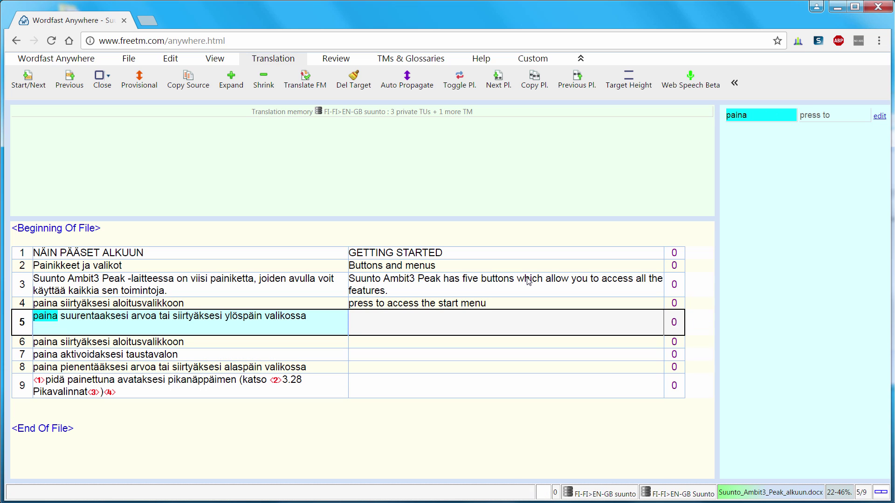
Translate segment 5 as 'press to increase a value or move up in the menu', accept segment 6's match, start segment 7
{"action": "type", "text": "p"}
{"action": "key", "text": "Return"}
{"action": "type", "text": "increase a value or move up in the"}
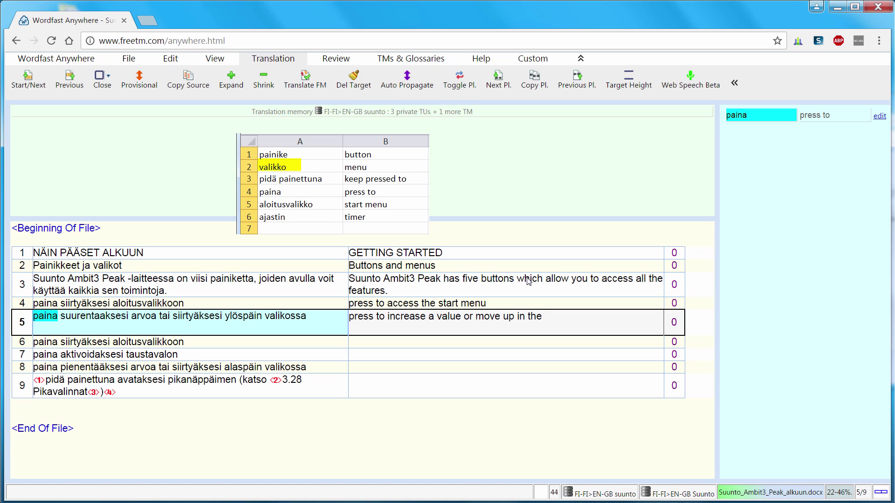
{"action": "type", "text": "menu"}
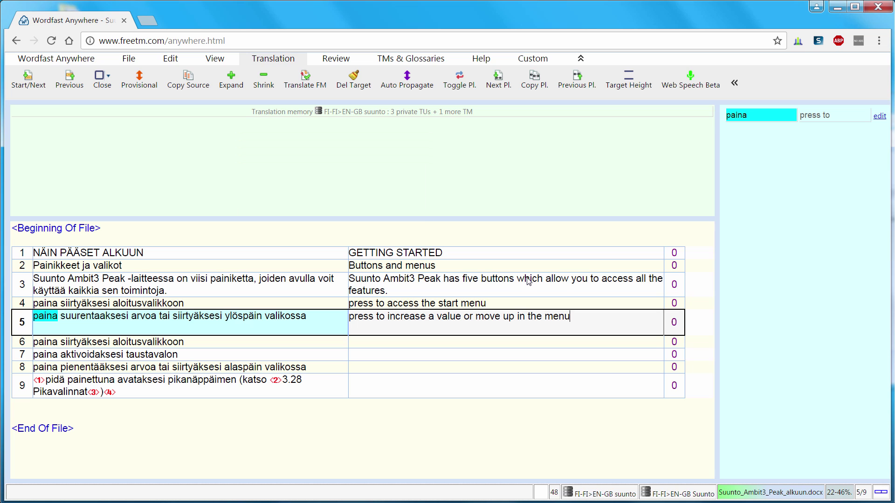
{"action": "key", "text": "alt+Down"}
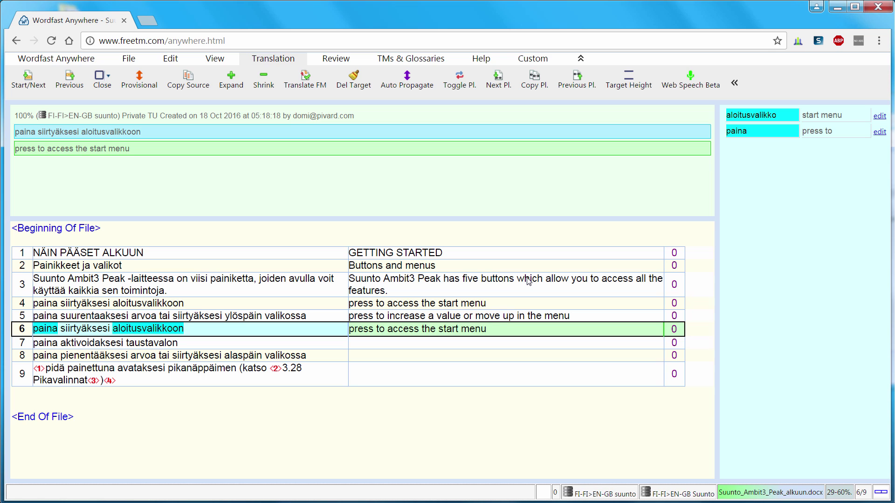
{"action": "key", "text": "alt+Down"}
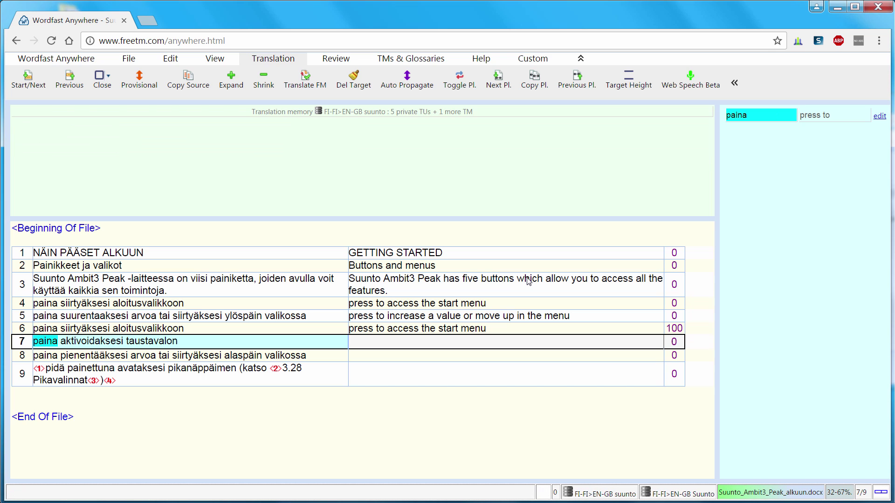
{"action": "type", "text": "press to activate the"}
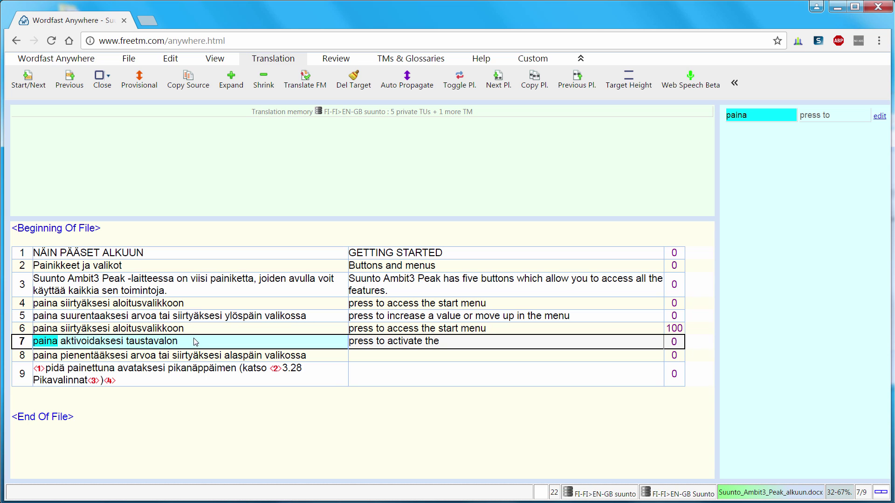
Run a concordance search for taustavalo* and confirm it is translated as 'backlight'
{"action": "left_click", "coordinate": [393, 59]}
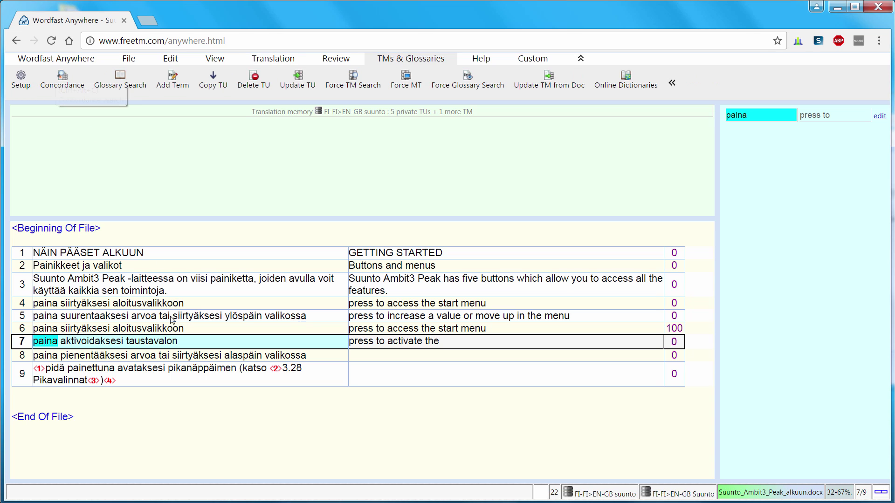
{"action": "left_click_drag", "start_coordinate": [126, 341], "coordinate": [175, 347]}
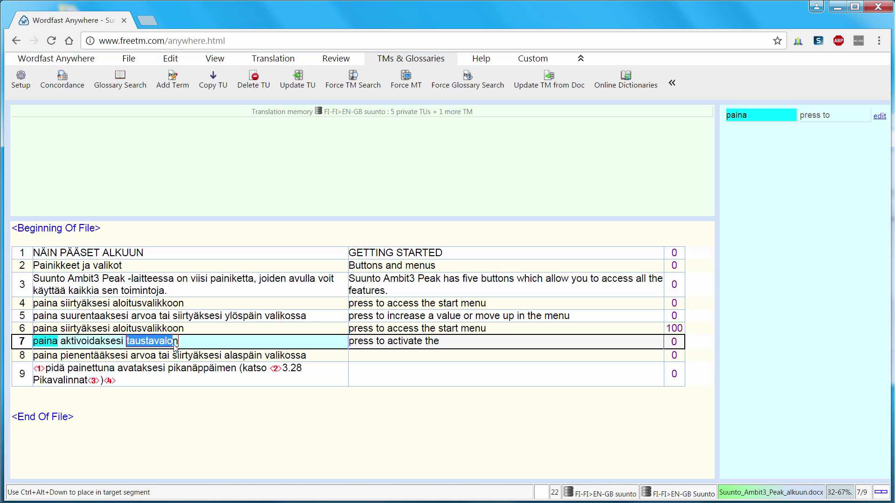
{"action": "left_click", "coordinate": [64, 83]}
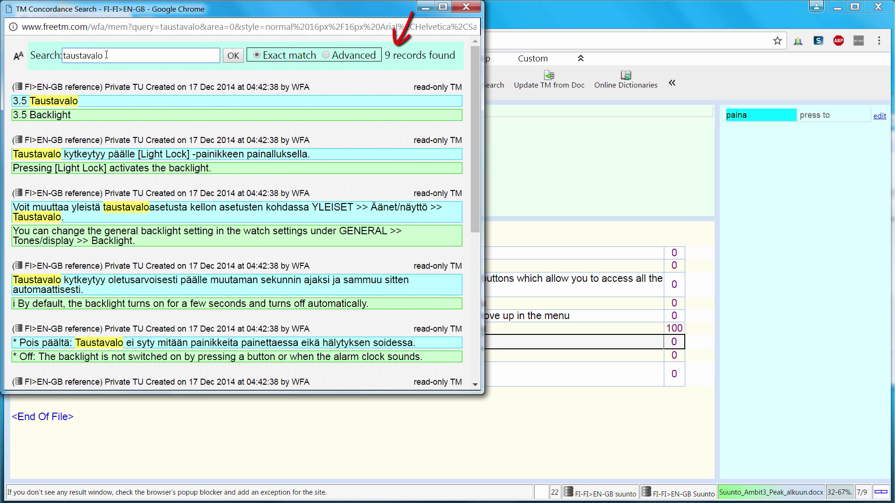
{"action": "left_click", "coordinate": [326, 55]}
{"action": "left_click", "coordinate": [124, 54]}
{"action": "type", "text": "*"}
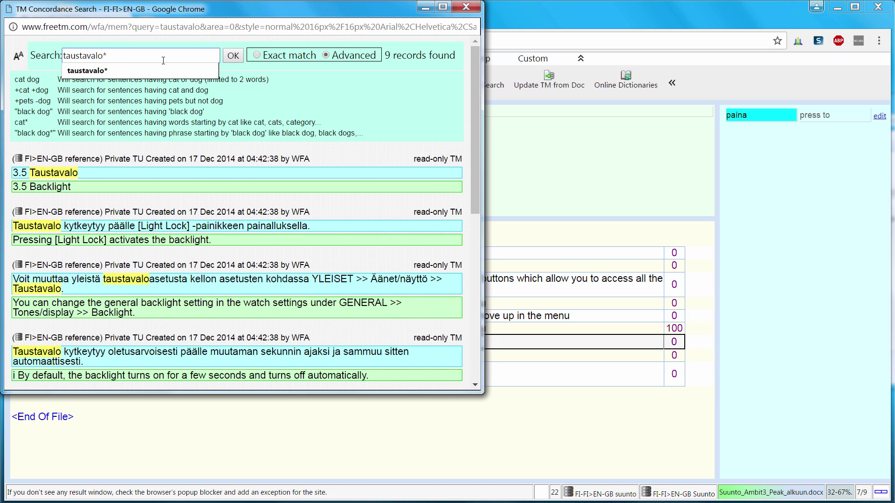
{"action": "left_click", "coordinate": [233, 55]}
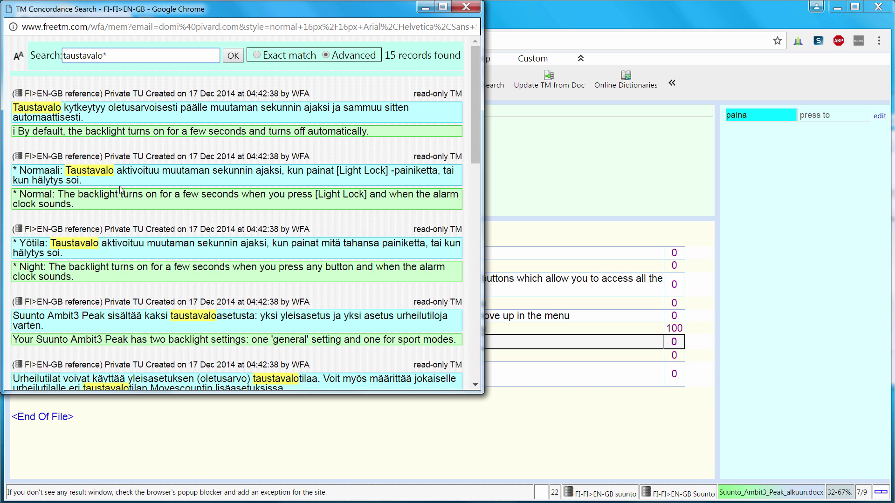
{"action": "left_click_drag", "start_coordinate": [77, 194], "coordinate": [122, 194]}
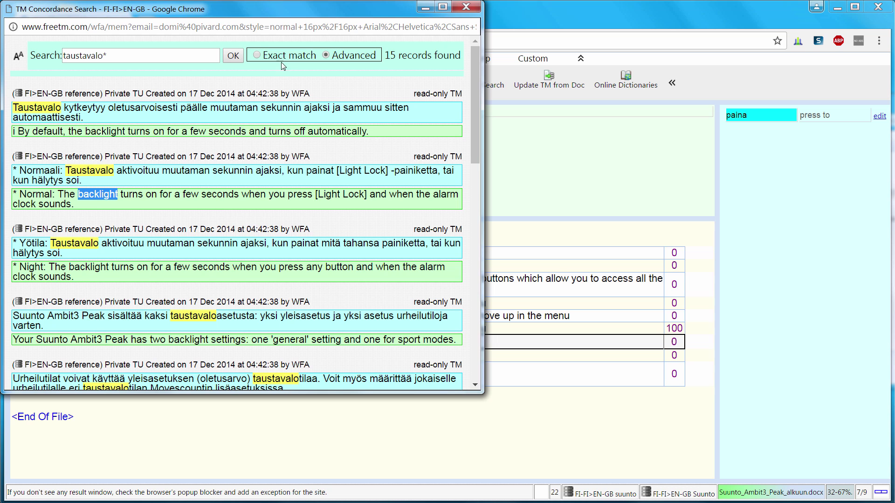
Finish segment 7 with 'backlight' and add taustavalo → backlight as a glossary entry
{"action": "left_click", "coordinate": [466, 7]}
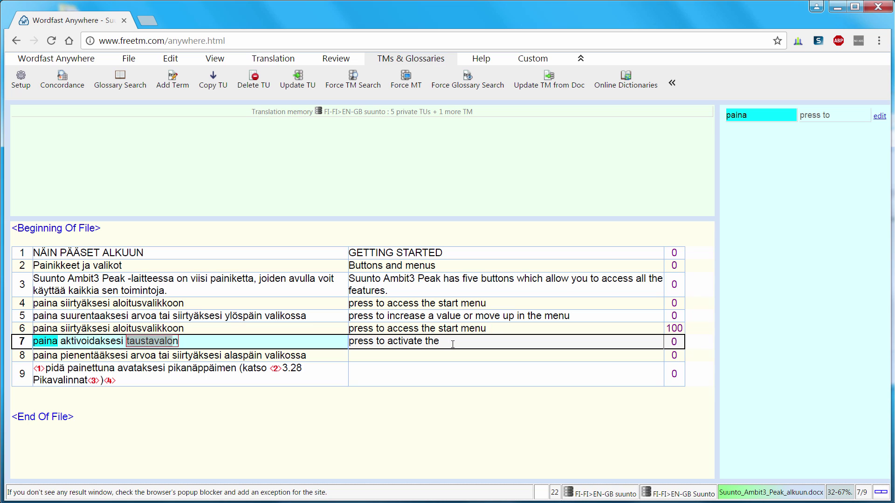
{"action": "type", "text": "backlight"}
{"action": "left_click", "coordinate": [133, 341]}
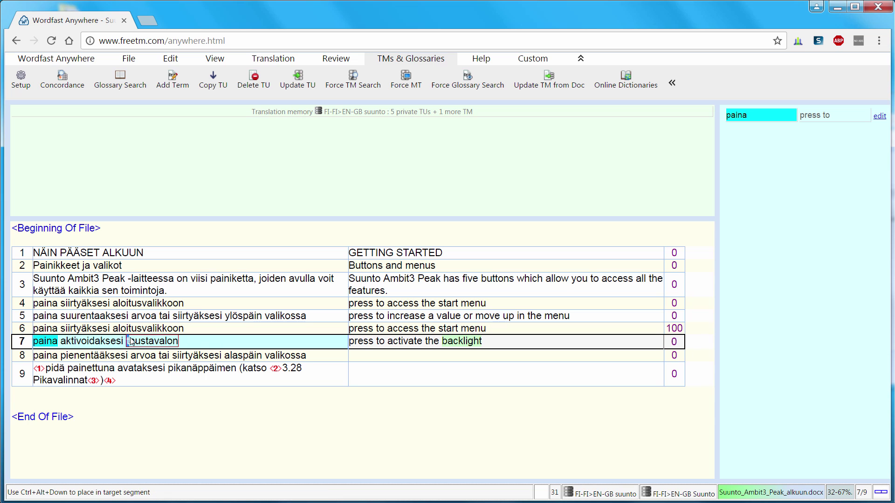
{"action": "left_click_drag", "start_coordinate": [133, 342], "coordinate": [173, 343]}
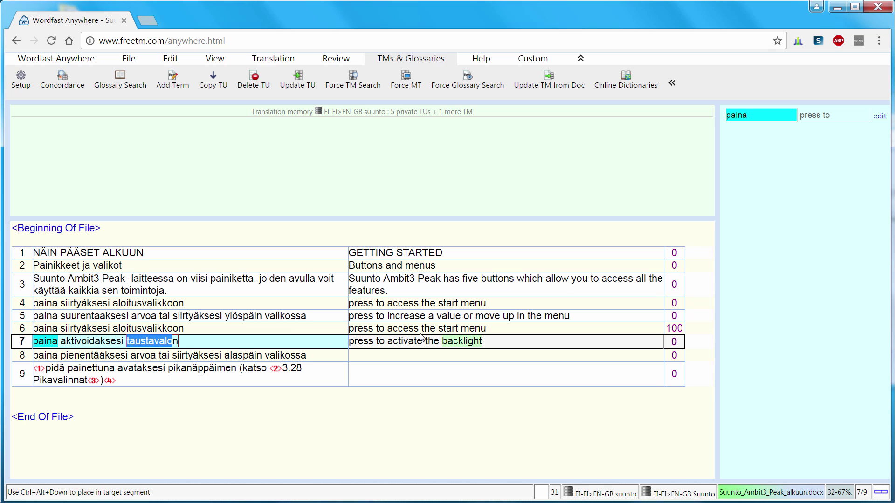
{"action": "left_click_drag", "start_coordinate": [442, 341], "coordinate": [487, 342]}
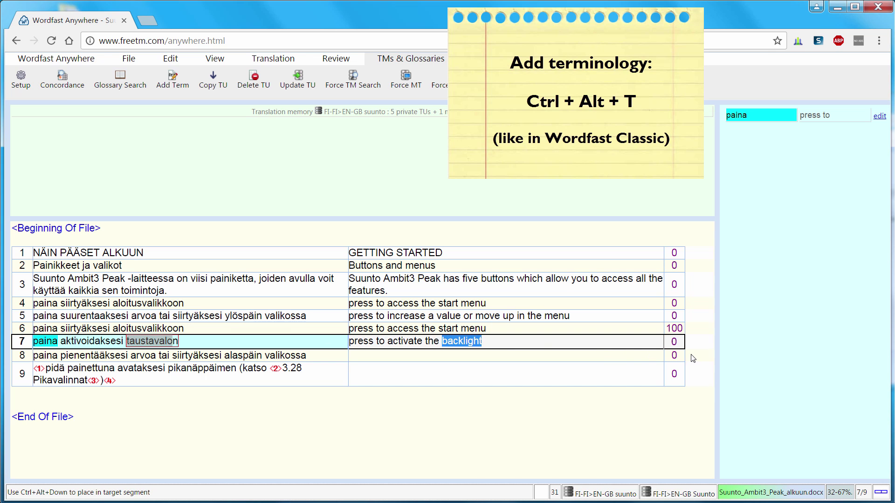
{"action": "key", "text": "ctrl+alt+t"}
{"action": "key", "text": "BackSpace"}
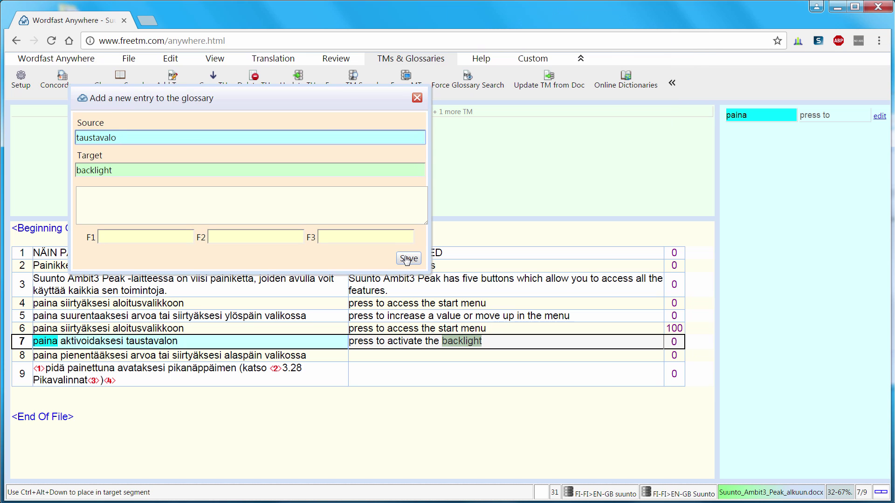
{"action": "left_click", "coordinate": [407, 258]}
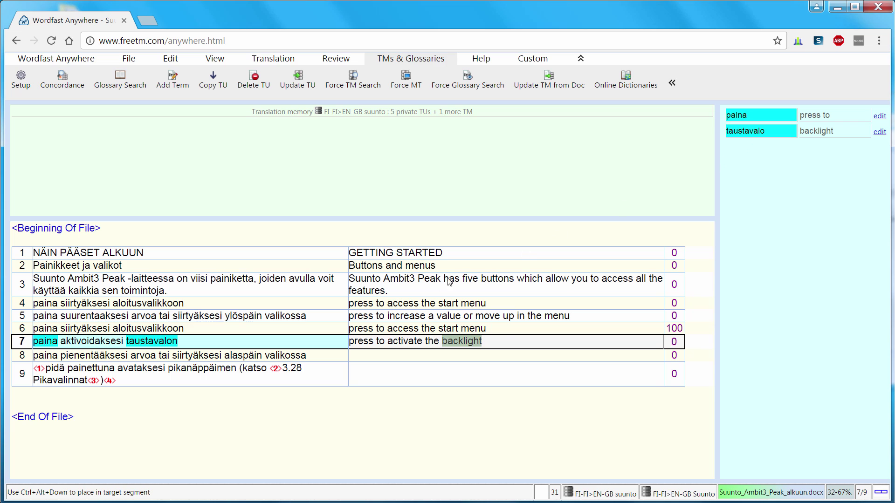
Confirm segment 7, then edit segment 8's match to read 'press to decrease a value or move down in the menu'
{"action": "left_click", "coordinate": [497, 342]}
{"action": "key", "text": "alt+Down"}
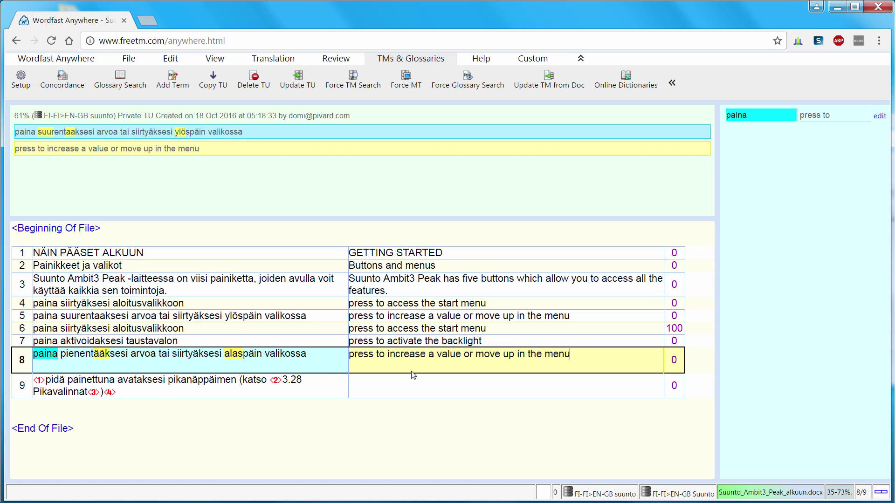
{"action": "left_click", "coordinate": [395, 355]}
{"action": "key", "text": "BackSpace"}
{"action": "key", "text": "BackSpace"}
{"action": "type", "text": "de"}
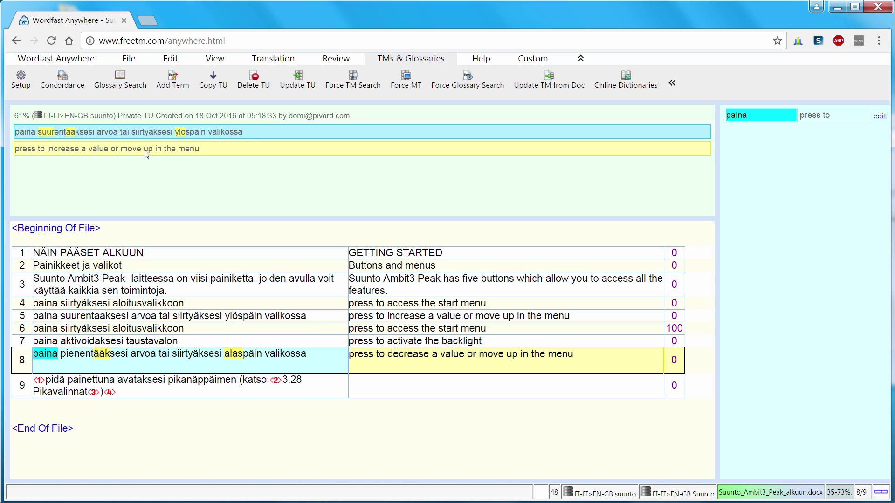
{"action": "left_click", "coordinate": [517, 353]}
{"action": "key", "text": "BackSpace"}
{"action": "key", "text": "BackSpace"}
{"action": "type", "text": "own"}
{"action": "key", "text": "alt+Down"}
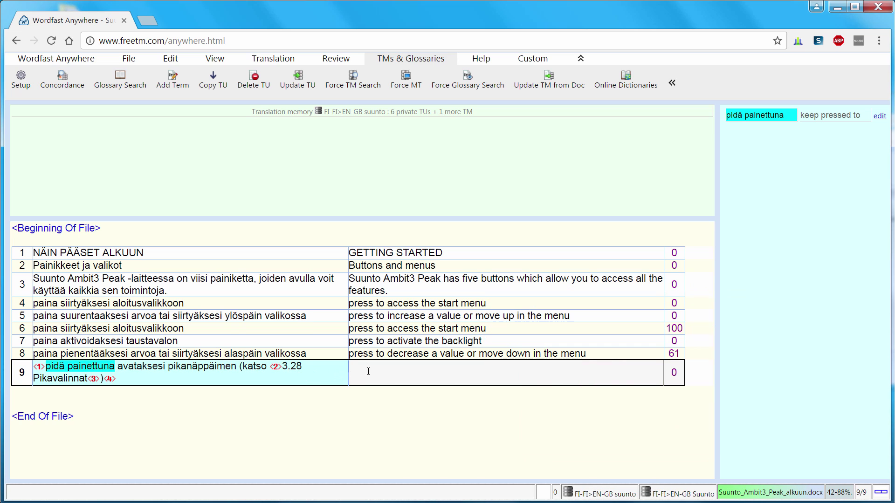
Enter segment 9's translation 'keep pressed to access shortcut (see 3.28 Shortcuts)'
{"action": "type", "text": "k"}
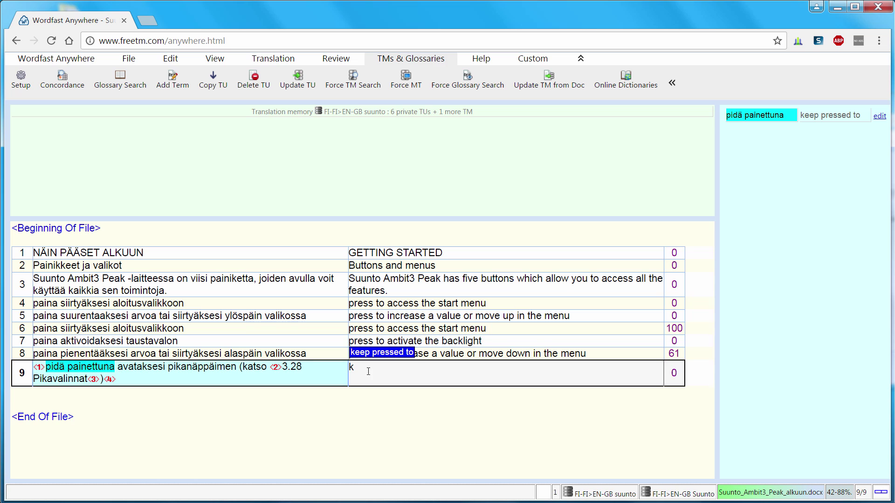
{"action": "key", "text": "Return"}
{"action": "type", "text": "access shortcut (see 3.28 Shortcuts)"}
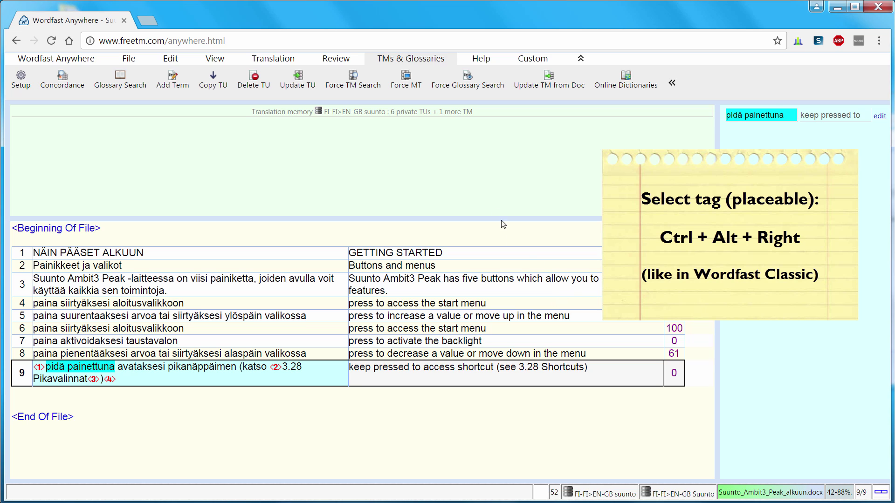
Place tags 1–4 around 'see 3.28 Shortcuts' in segment 9 and confirm it
{"action": "left_click", "coordinate": [273, 58]}
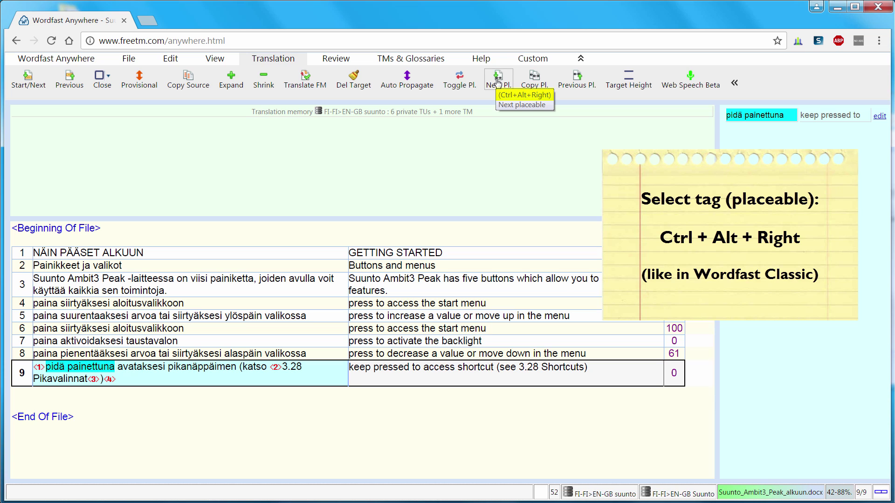
{"action": "left_click", "coordinate": [498, 82]}
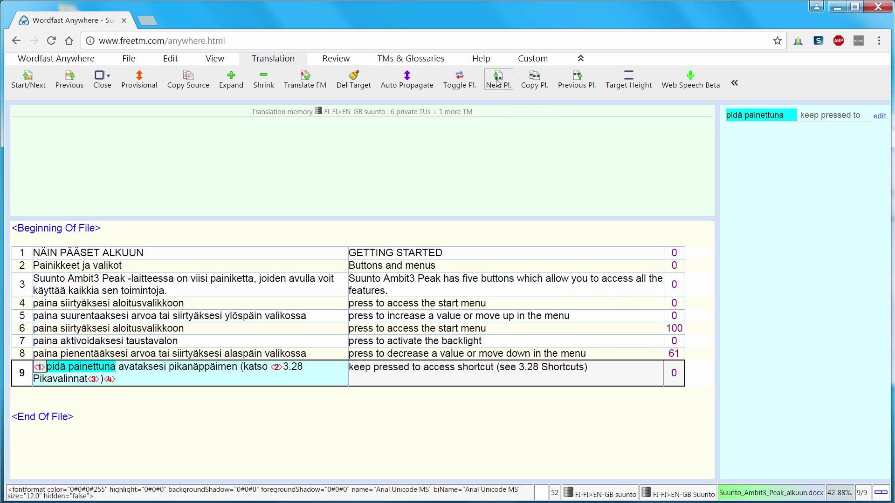
{"action": "left_click", "coordinate": [531, 82]}
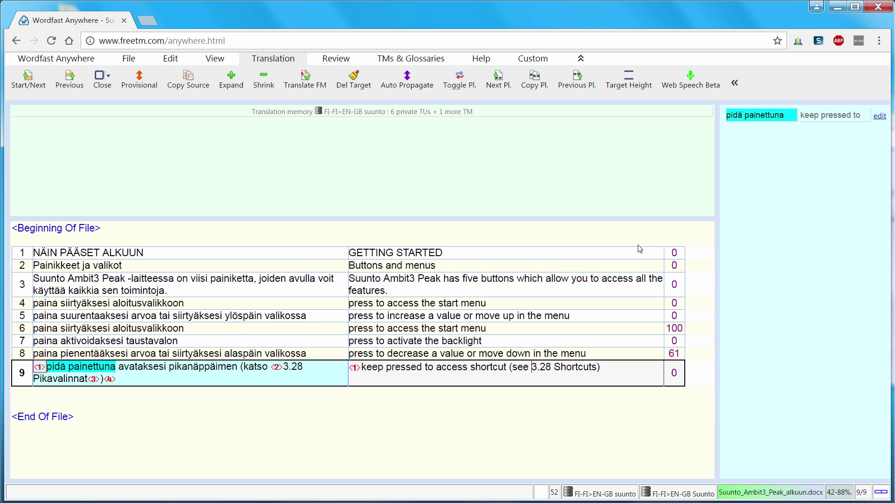
{"action": "key", "text": "ctrl+alt+Right"}
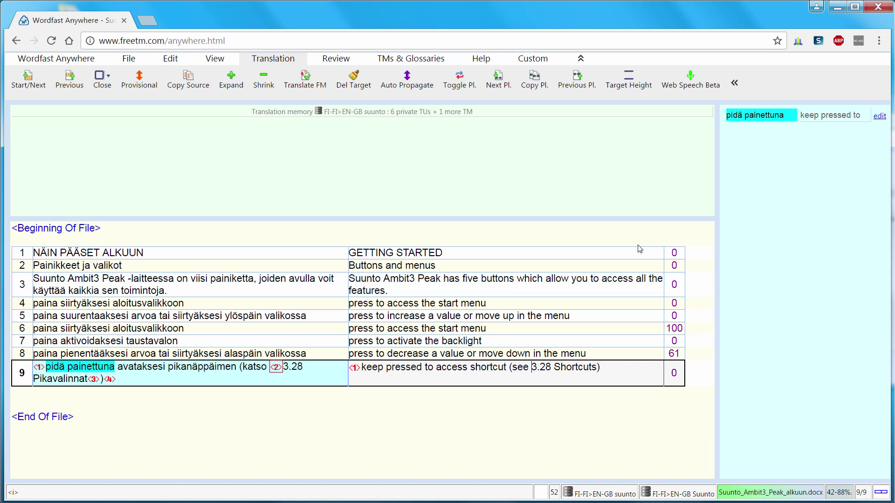
{"action": "key", "text": "ctrl+alt+Down"}
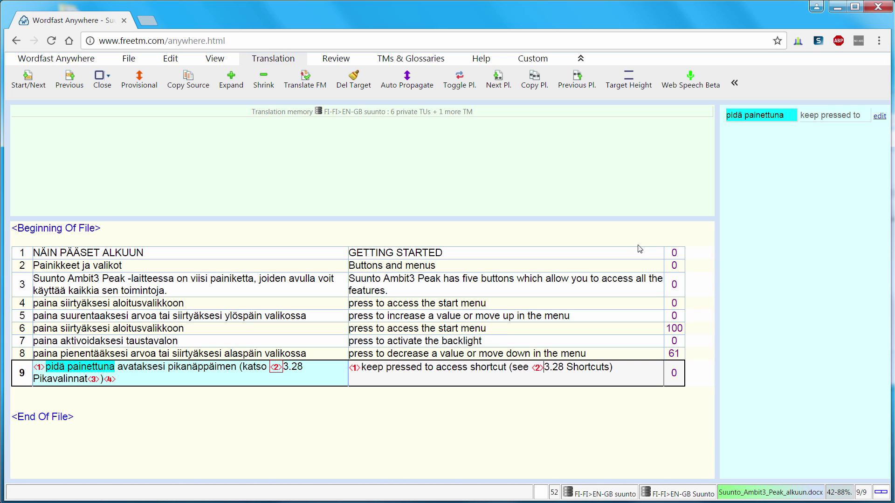
{"action": "left_click", "coordinate": [614, 368]}
{"action": "key", "text": "ctrl+alt+Right"}
{"action": "key", "text": "ctrl+alt+Right"}
{"action": "key", "text": "ctrl+alt+Right"}
{"action": "key", "text": "ctrl+alt+Down"}
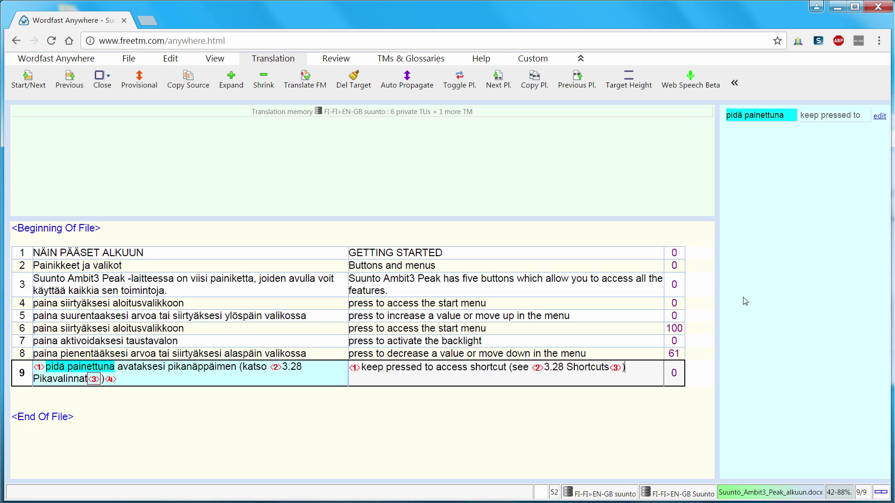
{"action": "key", "text": "ctrl+alt+Right"}
{"action": "key", "text": "ctrl+alt+Down"}
{"action": "key", "text": "alt+Down"}
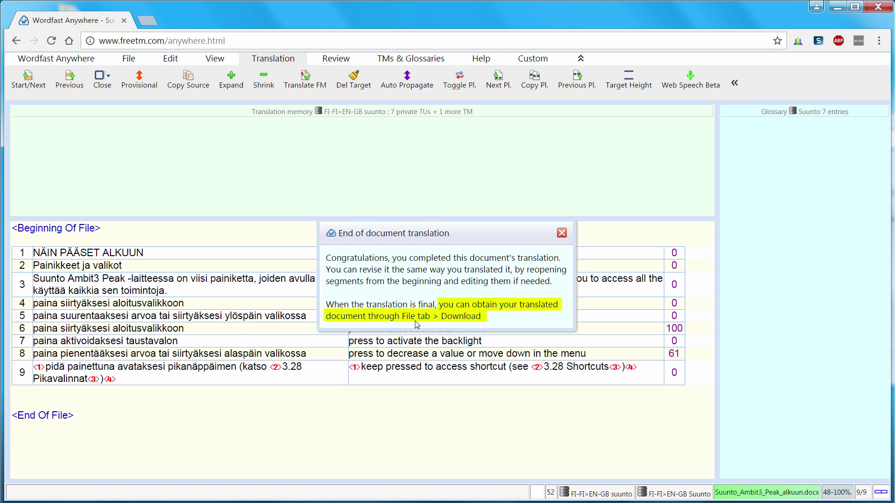
Close the completion message and download the translated document as Suunto_Ambit3_Peak_alkuun_en-GB.docx
{"action": "left_click", "coordinate": [562, 234]}
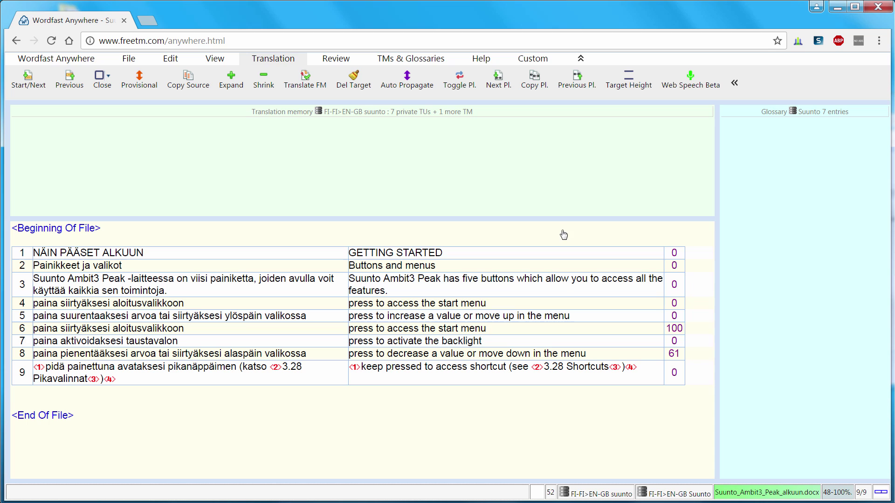
{"action": "left_click", "coordinate": [129, 59]}
{"action": "left_click", "coordinate": [147, 79]}
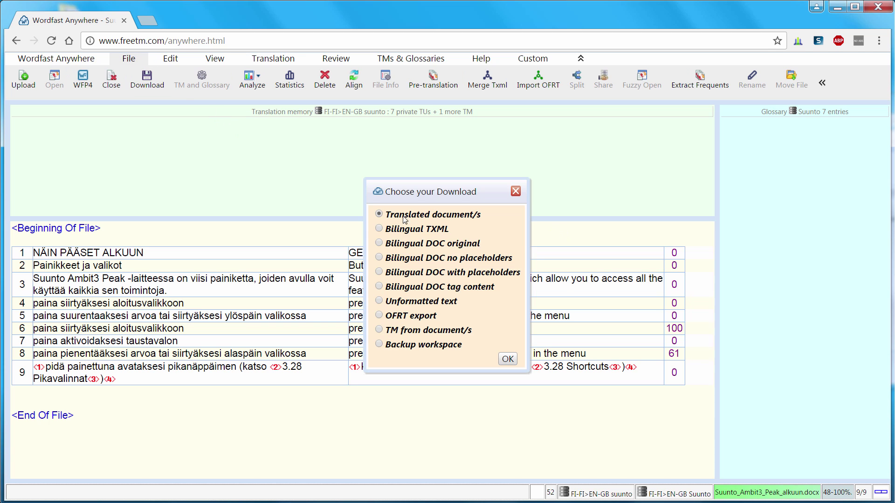
{"action": "left_click", "coordinate": [508, 359]}
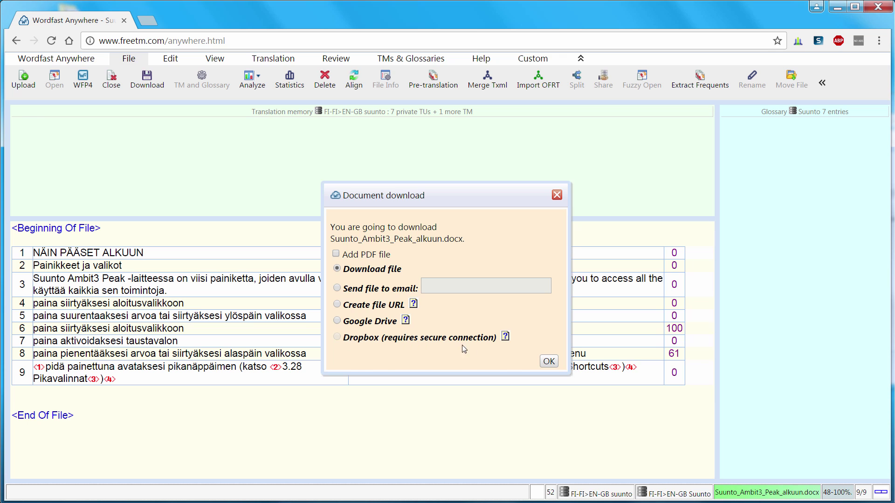
{"action": "left_click", "coordinate": [547, 361]}
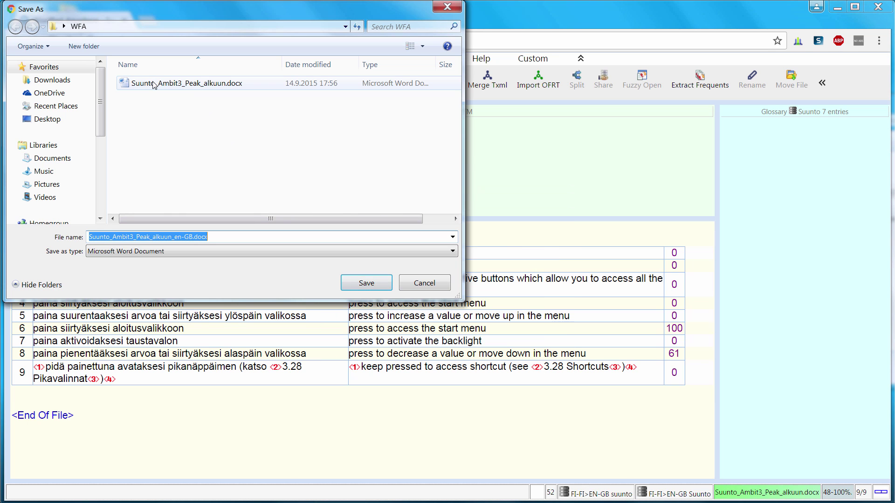
{"action": "left_click", "coordinate": [364, 283]}
Open Suunto_Ambit3_Peak_alkuun_en-GB.docx from the download bar in Word and enable editing
{"action": "left_click", "coordinate": [68, 486]}
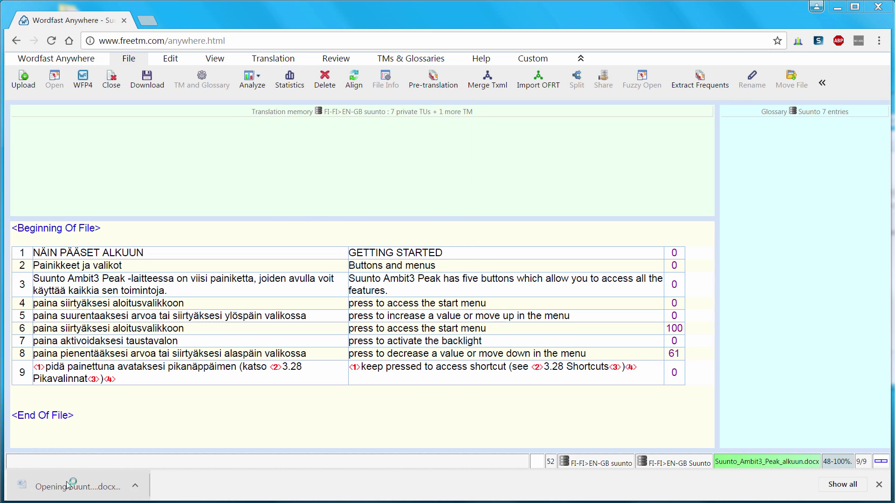
{"action": "left_click", "coordinate": [466, 80]}
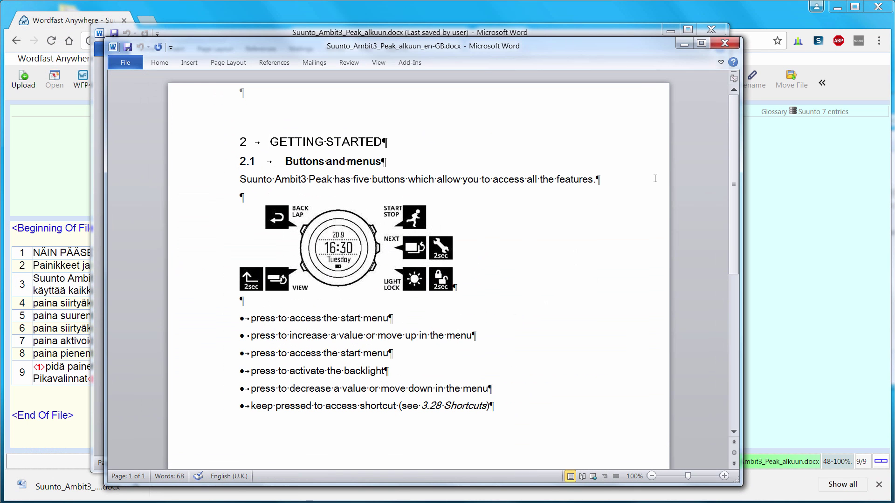